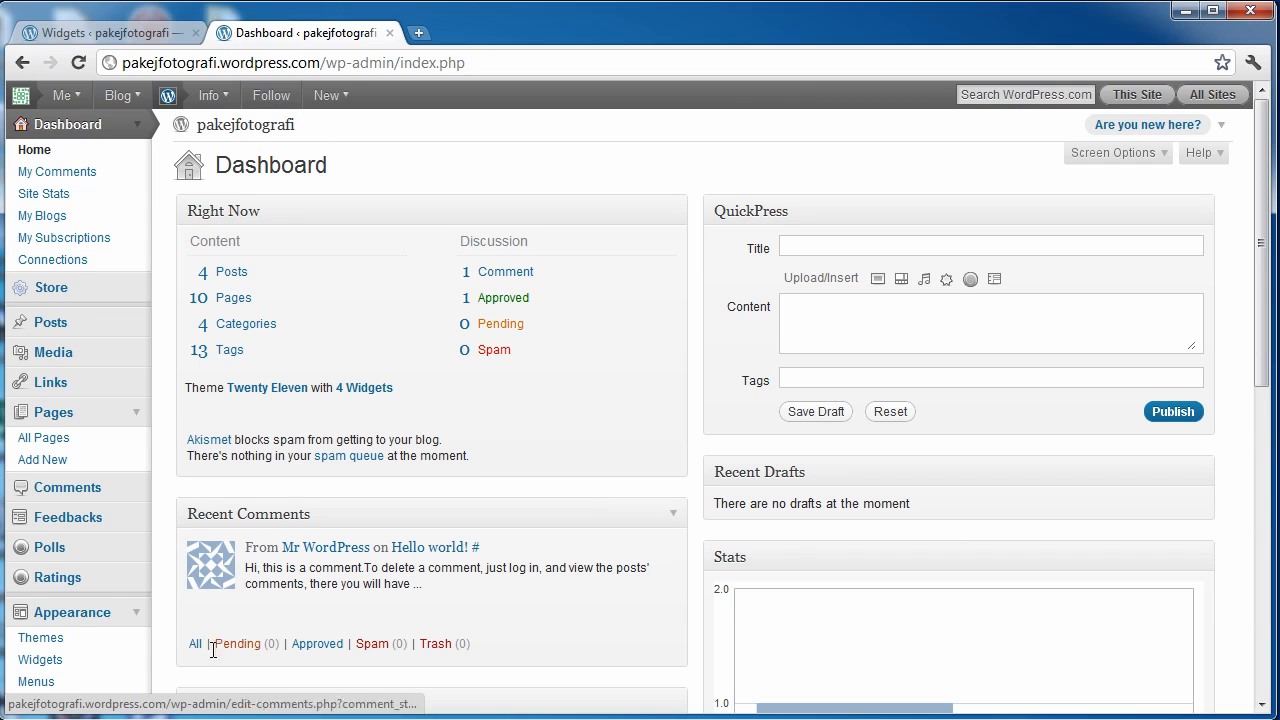
Step: Open the site's menu settings and create a custom menu named MenuUtama
scroll(120, 630, "down", 1)
left_click(42, 583)
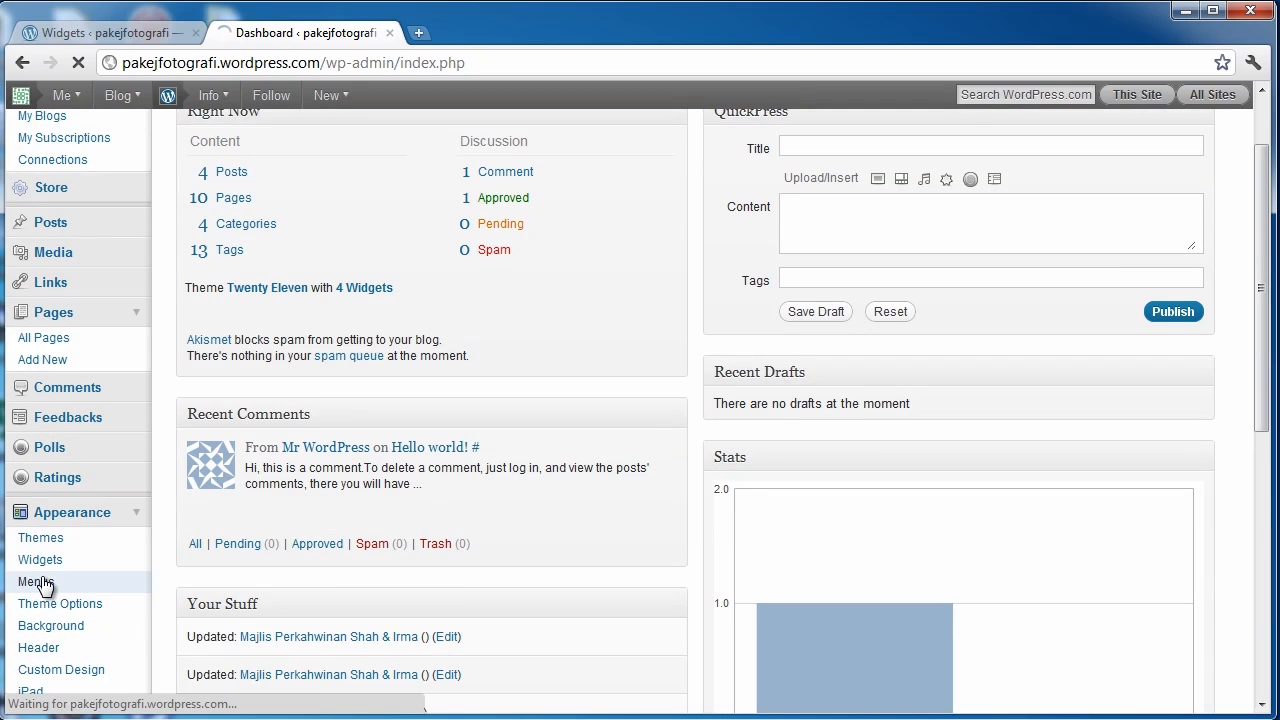
scroll(732, 528, "down", 1)
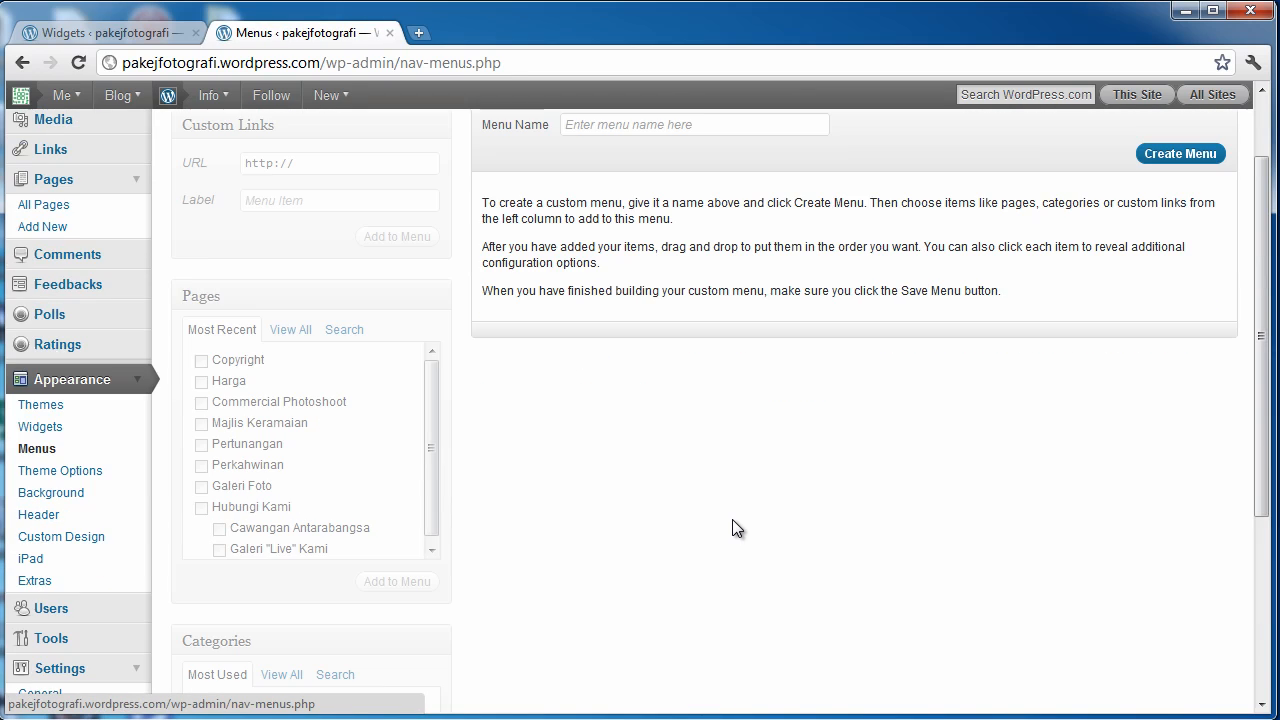
scroll(732, 528, "up", 1)
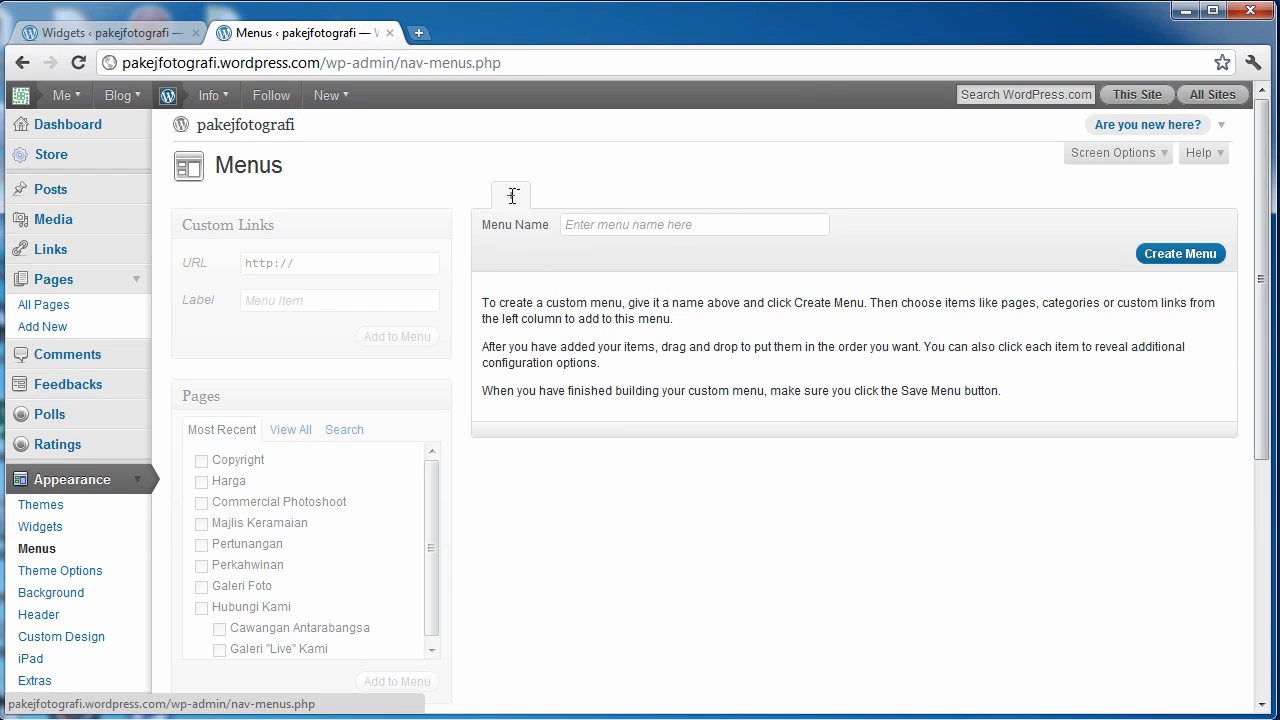
left_click(1185, 252)
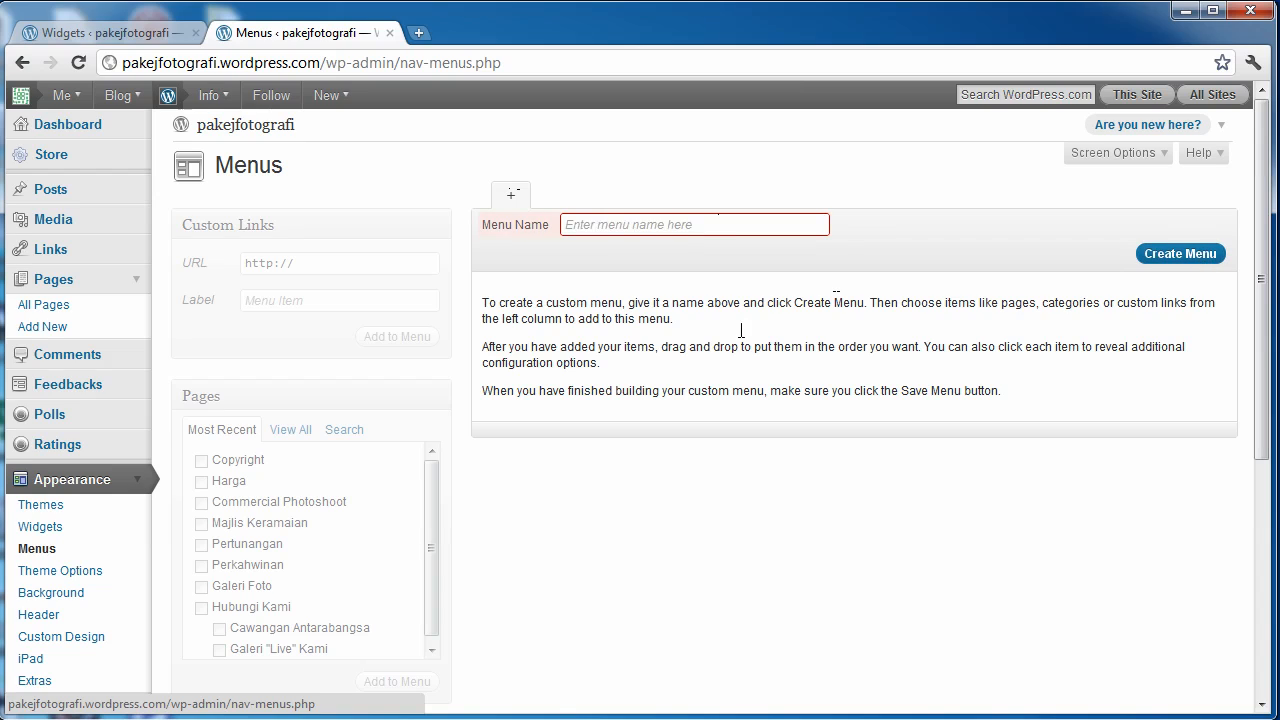
left_click(698, 225)
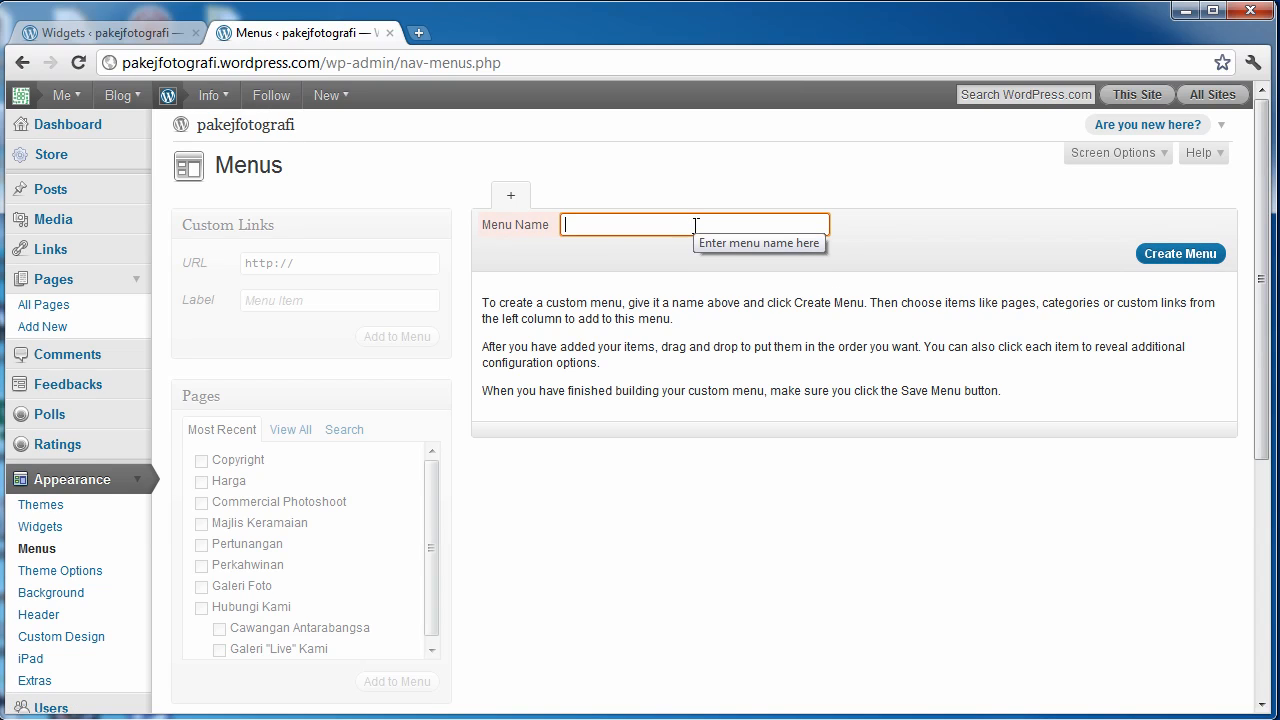
type("MenuUtama")
left_click(1172, 254)
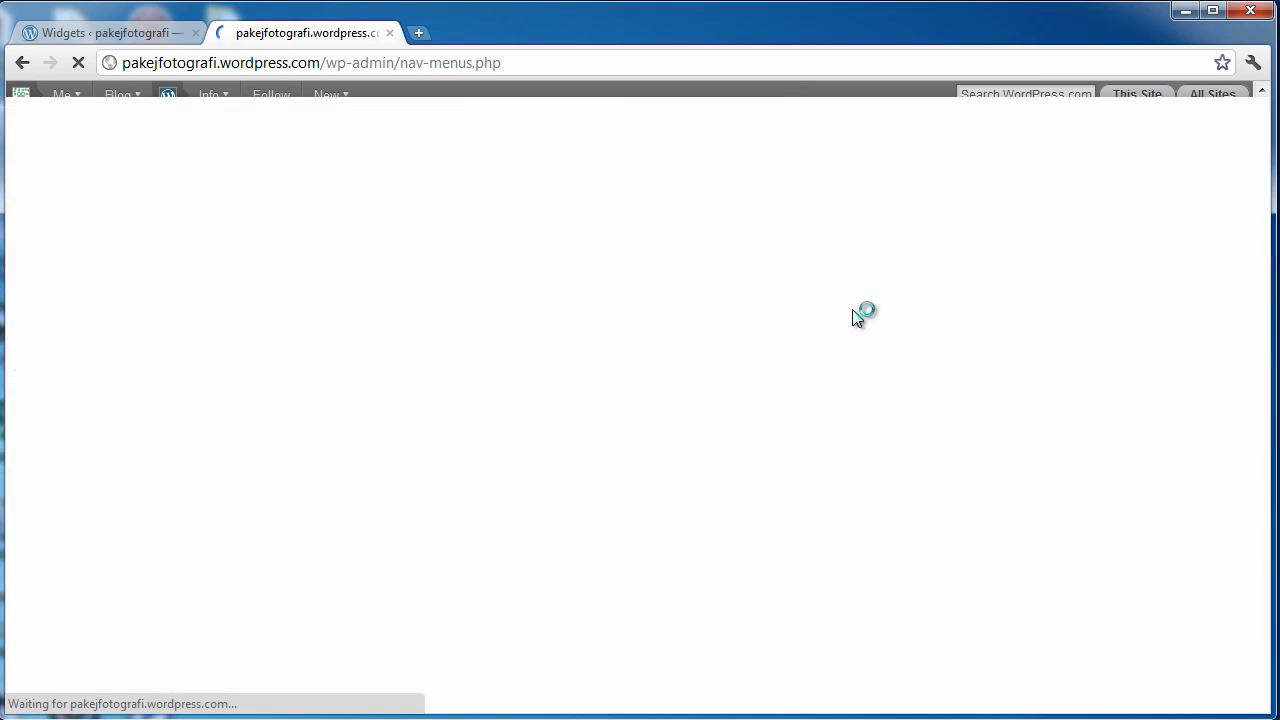
Step: Choose MenuUtama as the theme's primary menu
scroll(751, 279, "down", 1)
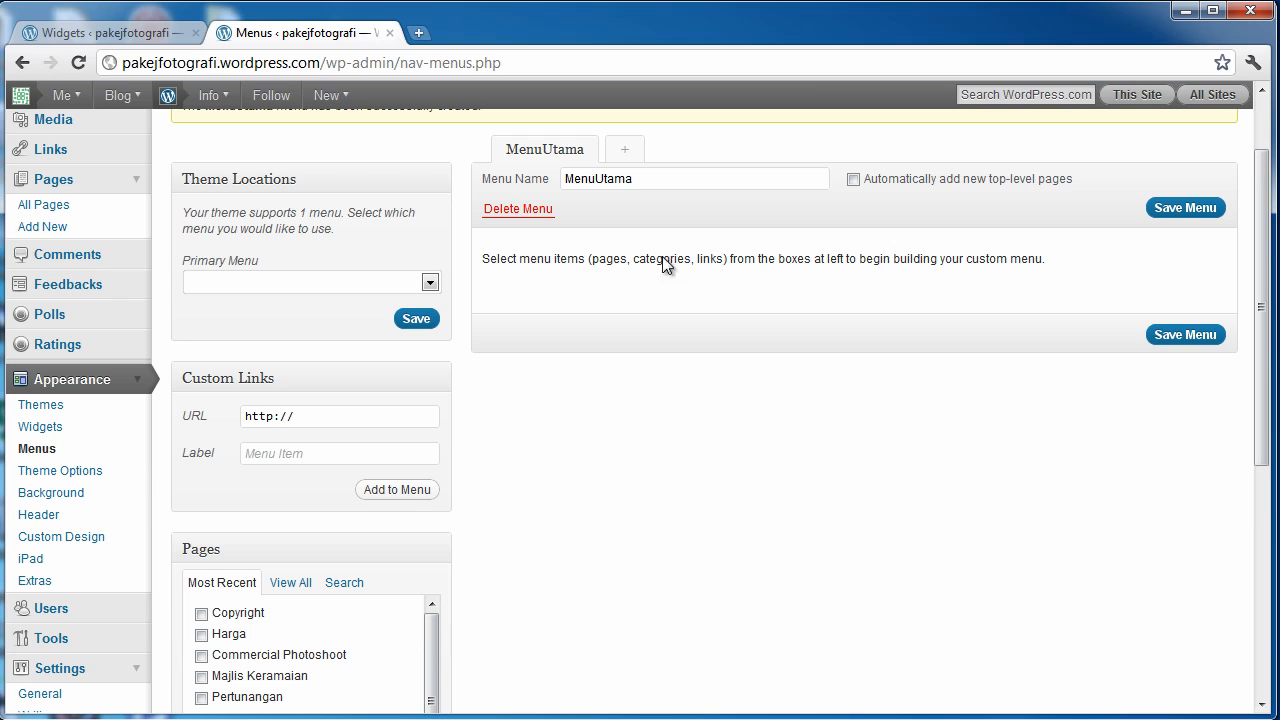
left_click(385, 280)
left_click(389, 316)
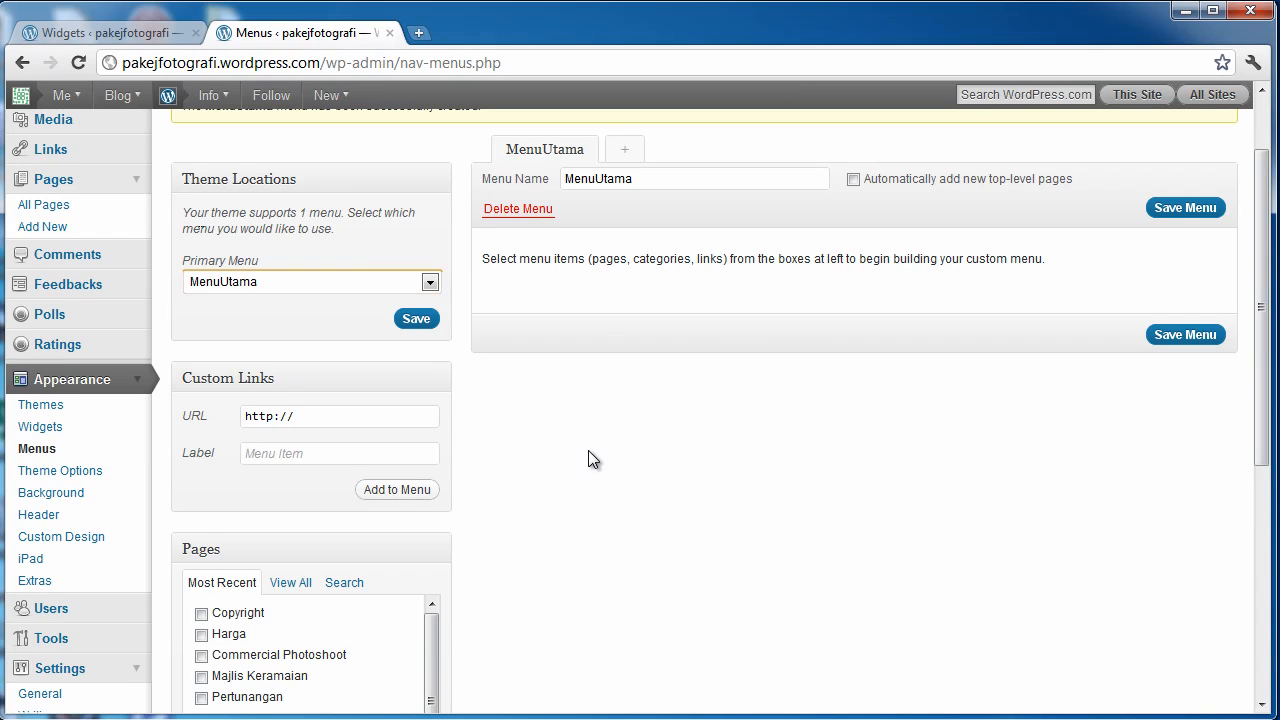
Step: Add a custom link with the label Tutorial and the personal website's address to the MenuUtama menu
left_click(330, 415)
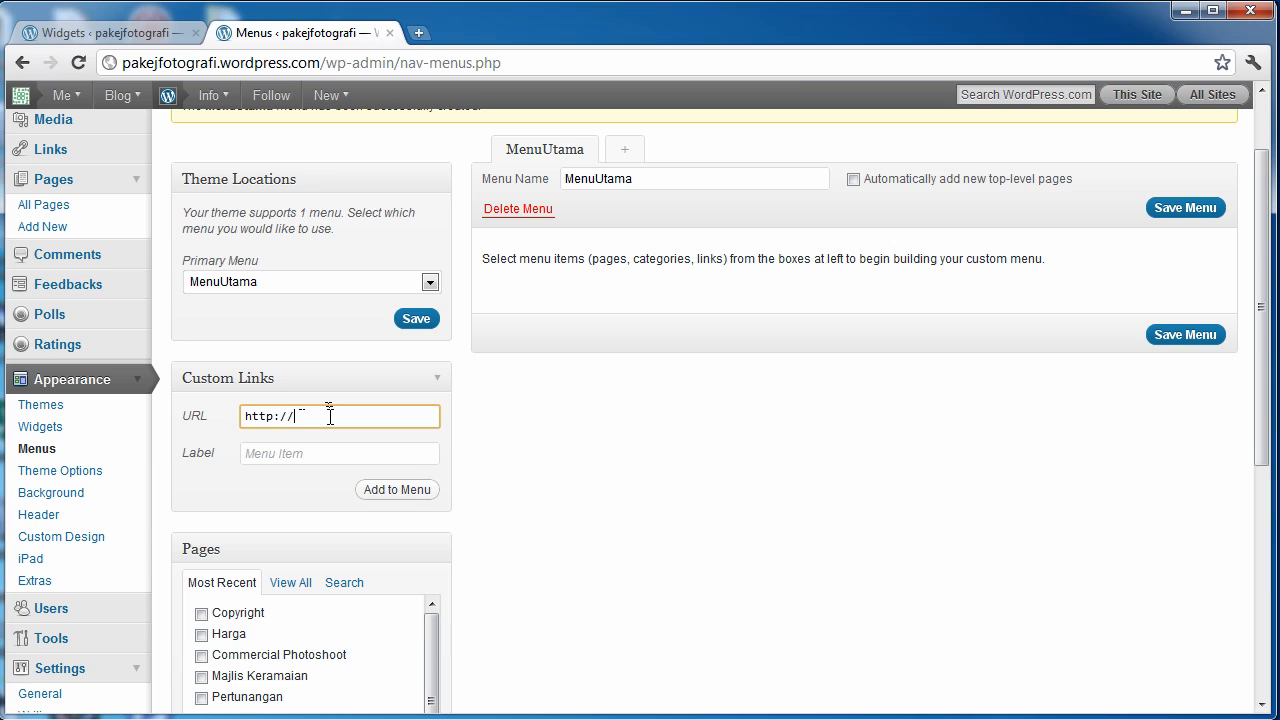
type("www.adhadimohd.com")
left_click(319, 452)
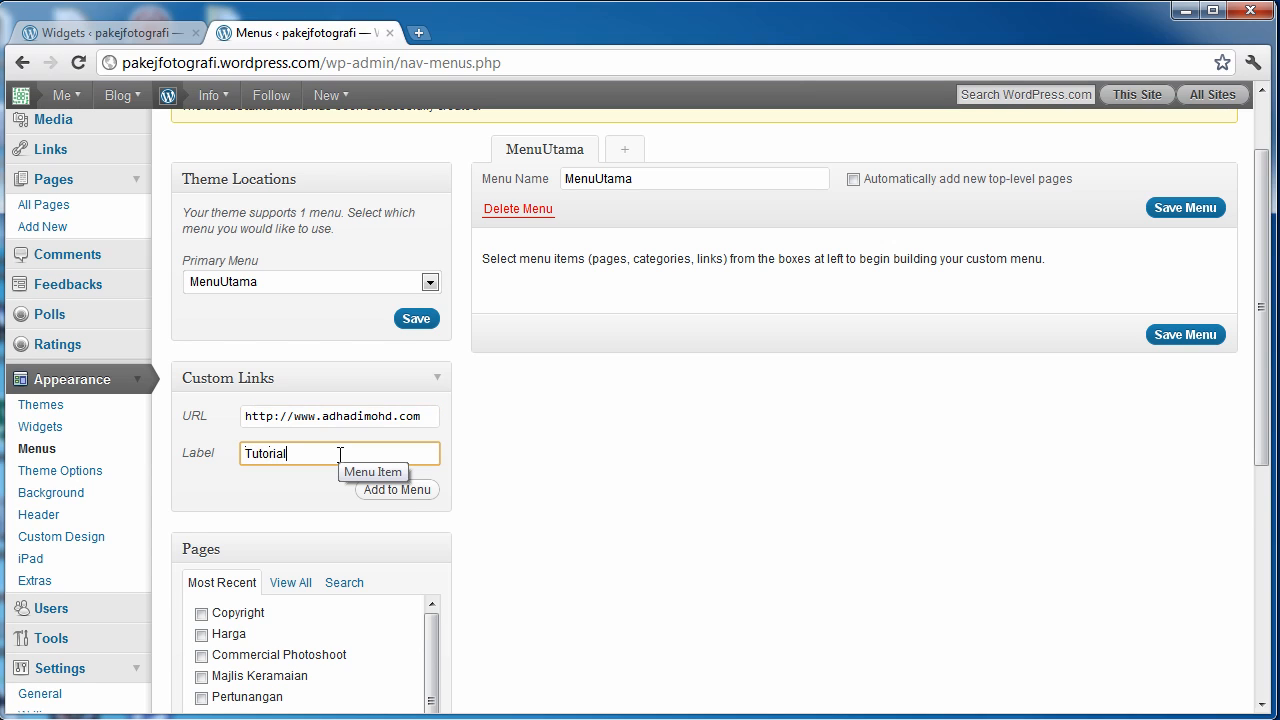
left_click(393, 489)
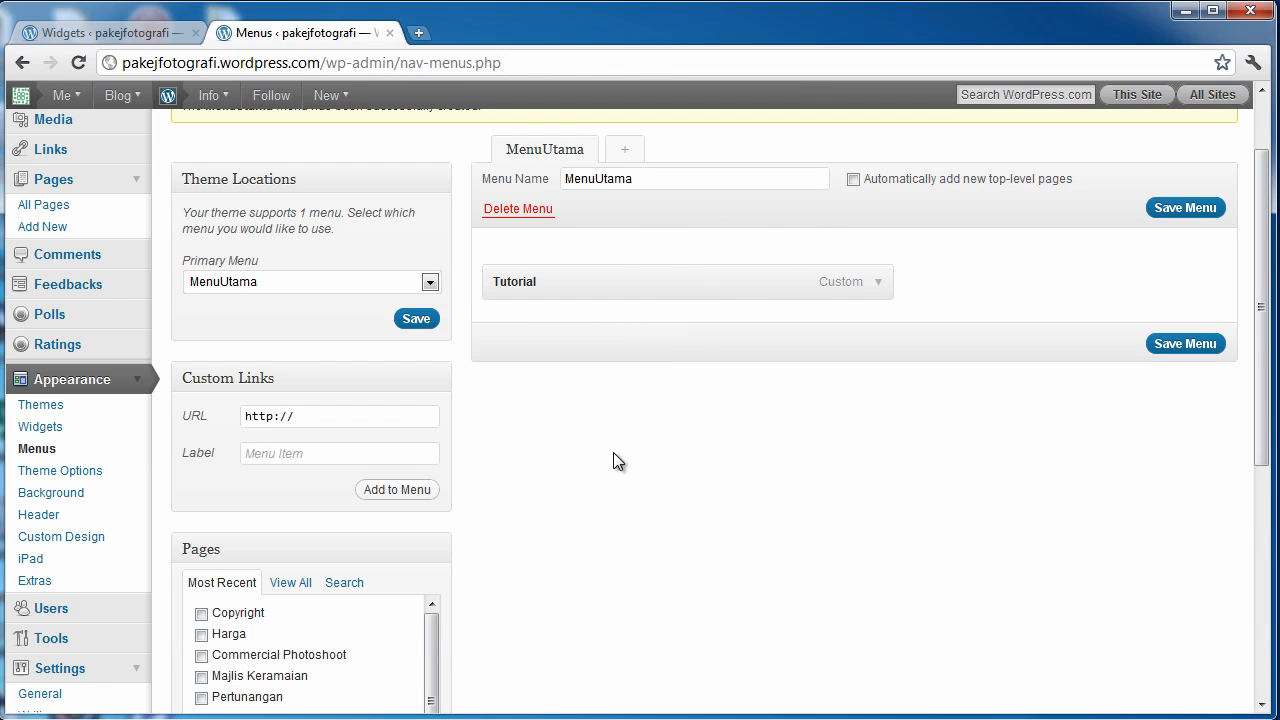
Step: Add the pages Hubungi Kami, Cawangan Antarabangsa and Galeri "Live" Kami to the menu
scroll(613, 452, "down", 2)
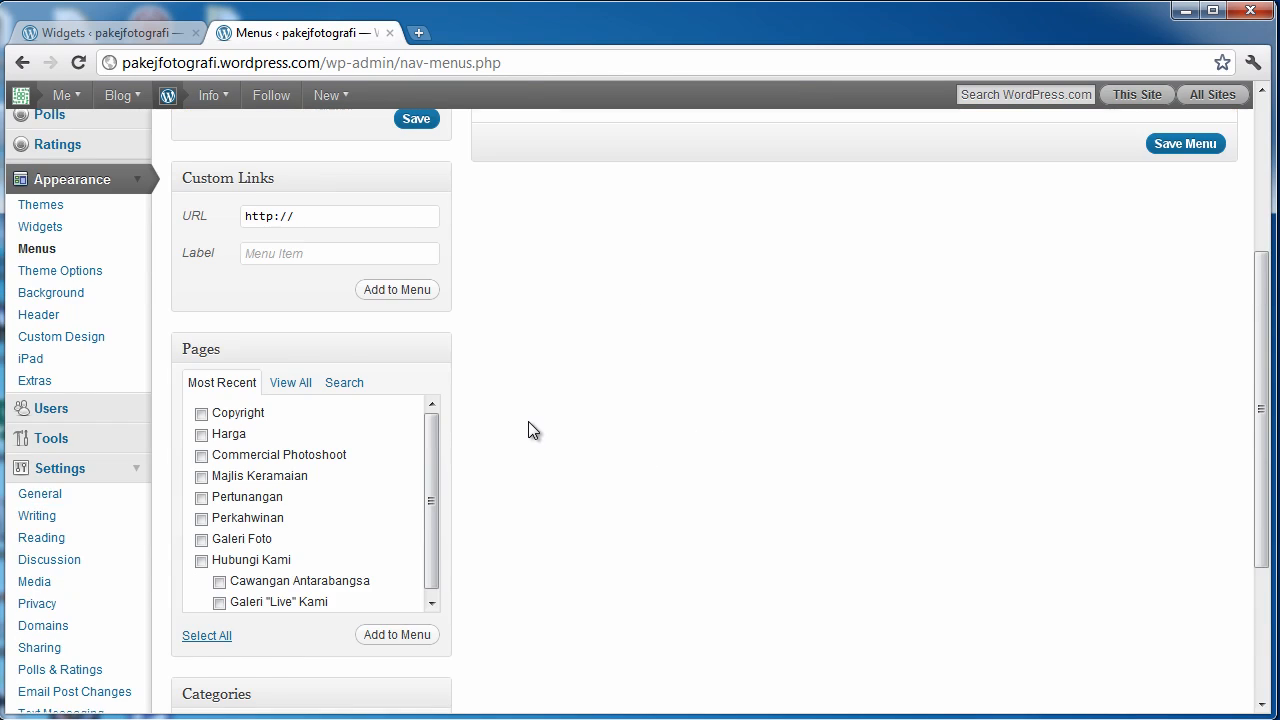
scroll(528, 430, "up", 1)
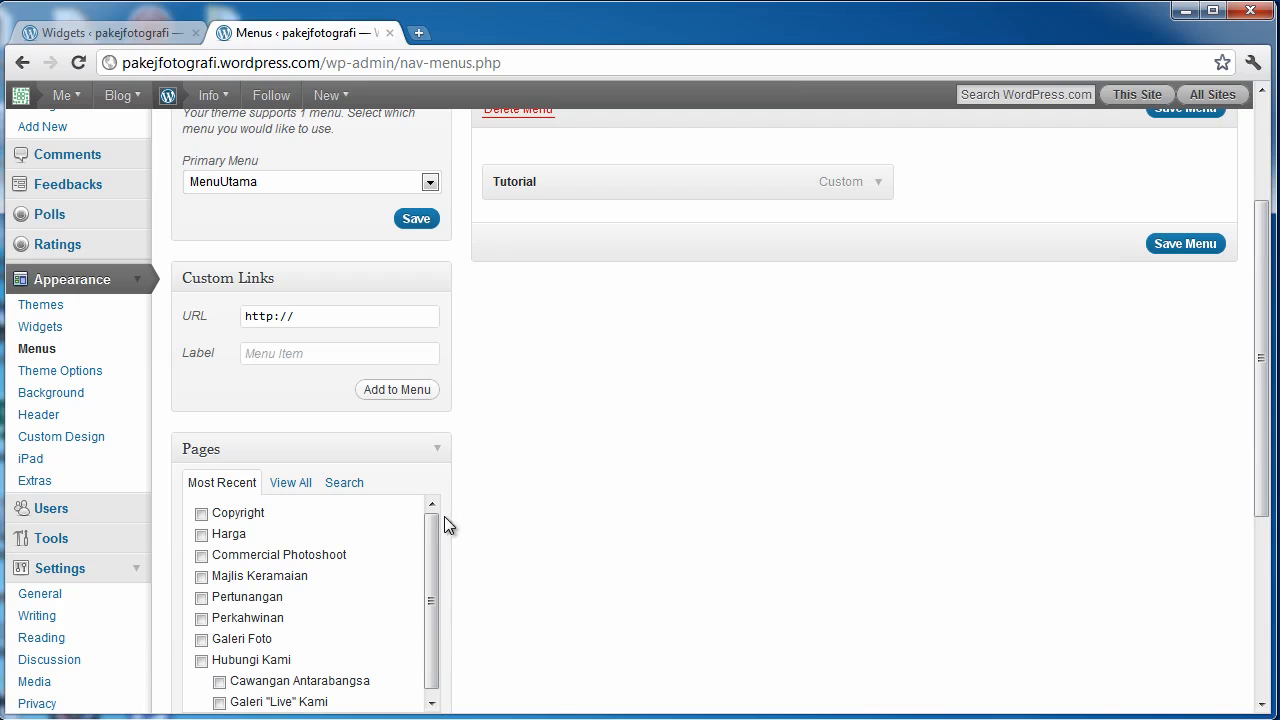
scroll(581, 472, "down", 1)
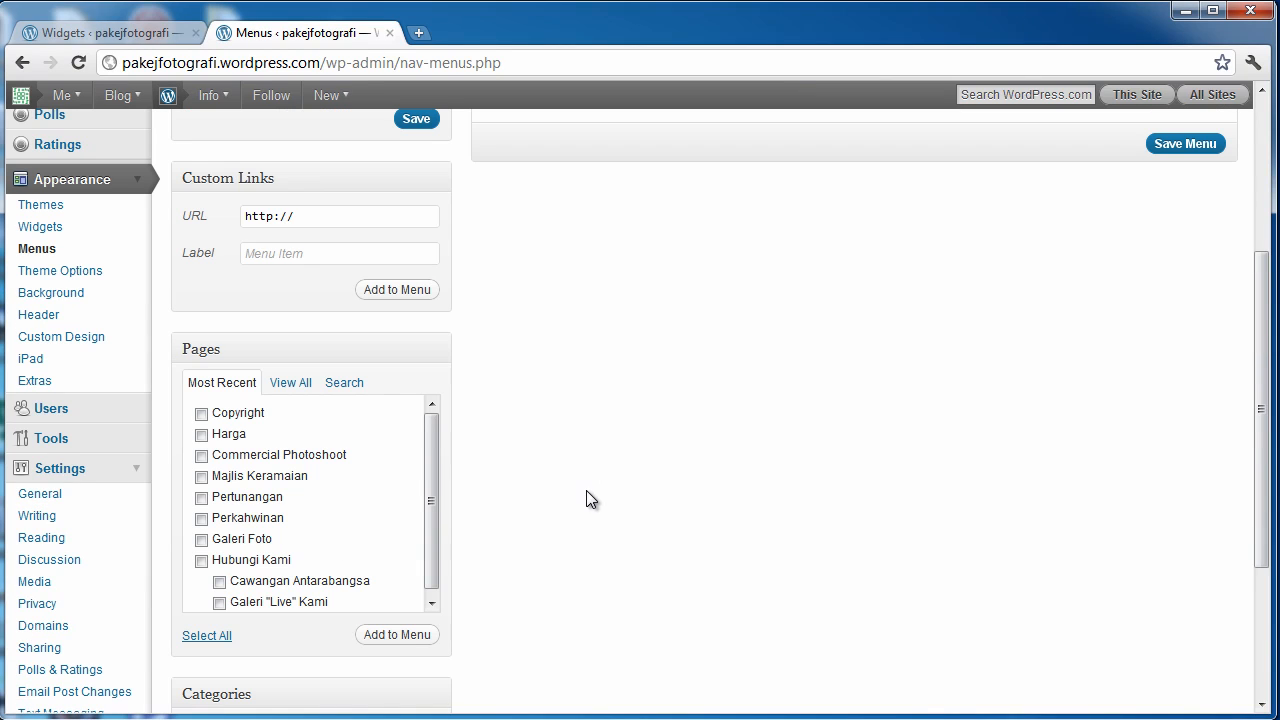
left_click(201, 562)
left_click(219, 582)
left_click(219, 603)
left_click(390, 634)
Step: Nest Cawangan Antarabangsa and Galeri "Live" Kami as sub-items under Hubungi Kami
scroll(589, 368, "up", 2)
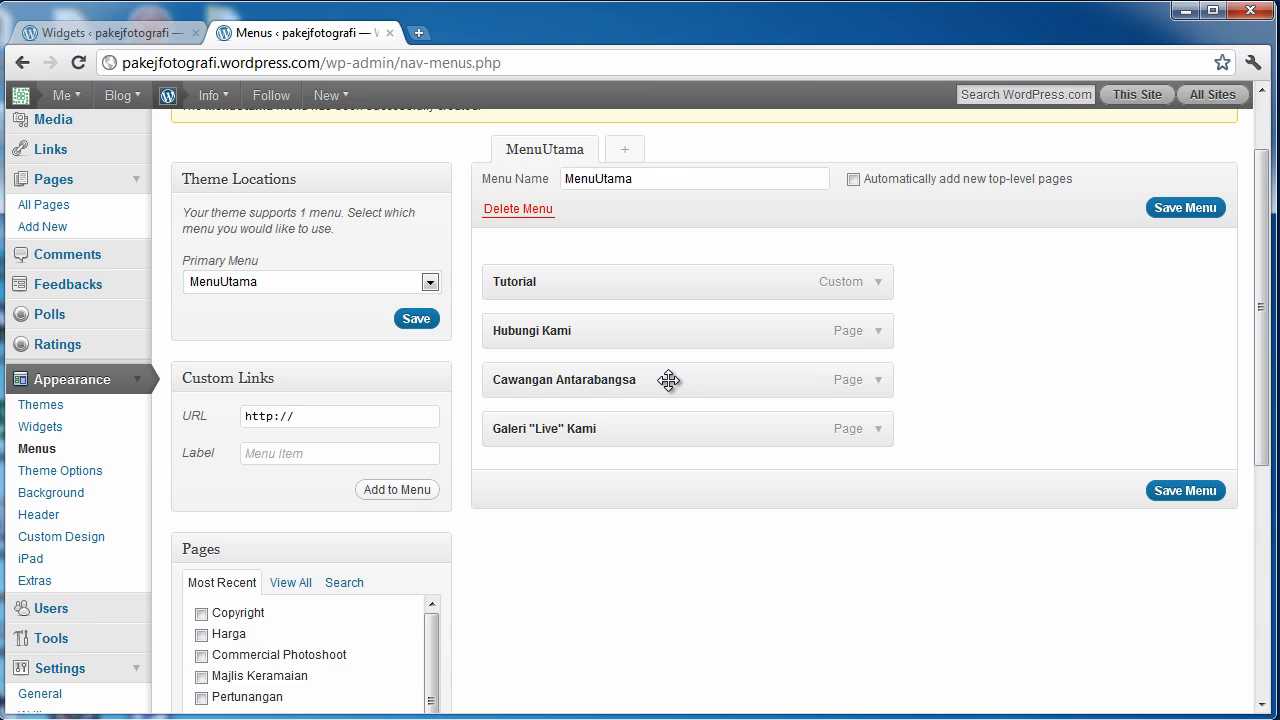
left_click_drag(668, 380, 711, 380)
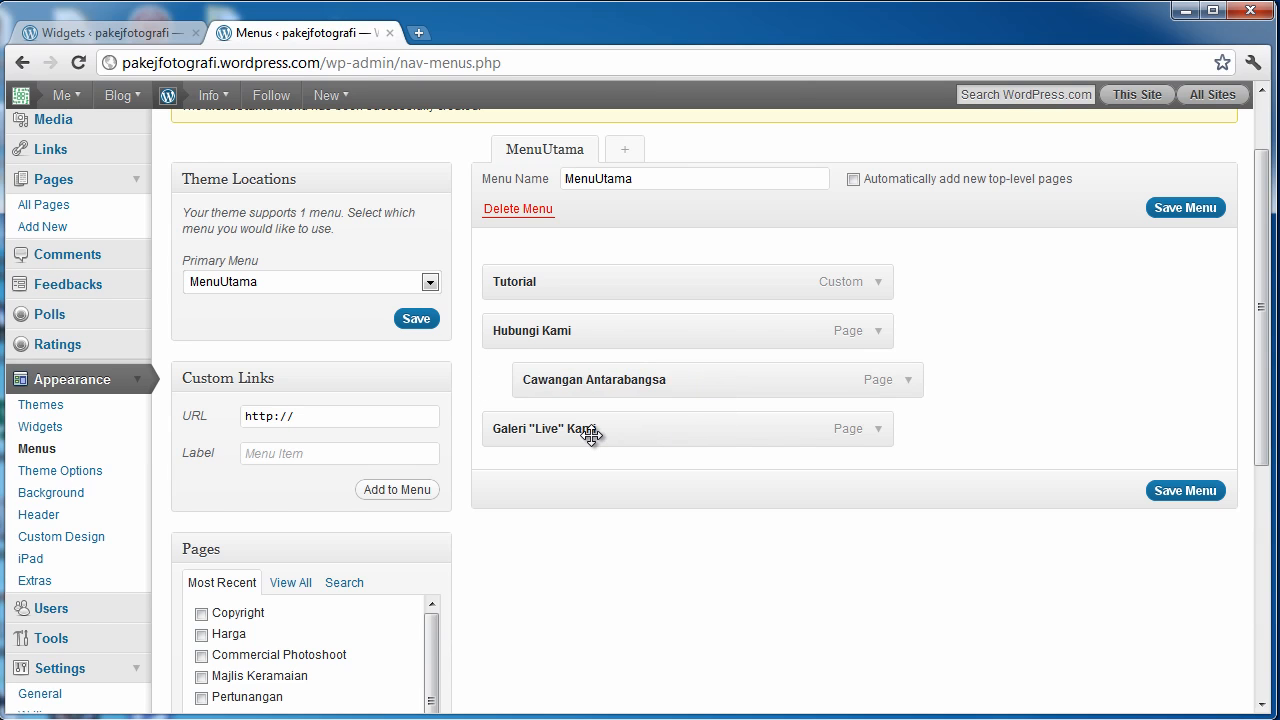
left_click_drag(590, 434, 620, 431)
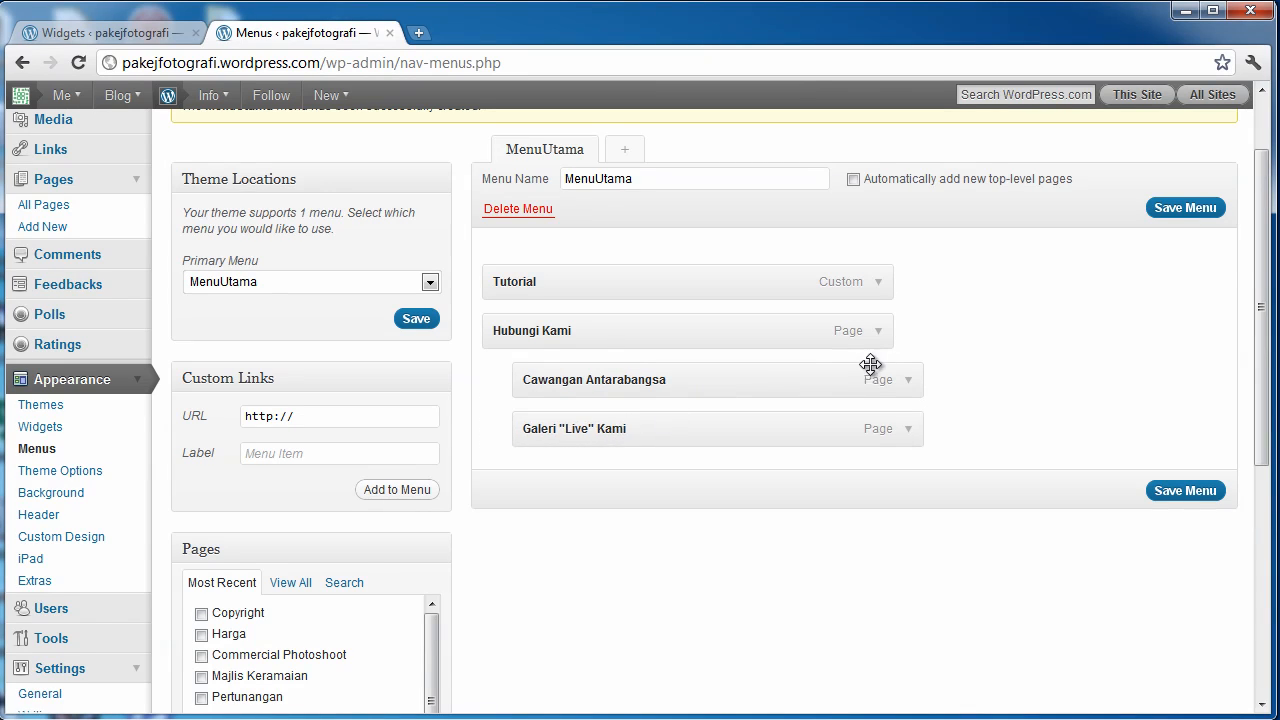
Step: Add the pages Copyright, Harga, Commercial Photoshoot, Majlis Keramaian, Pertunangan, Perkahwinan and Galeri Foto to the menu
scroll(966, 331, "down", 3)
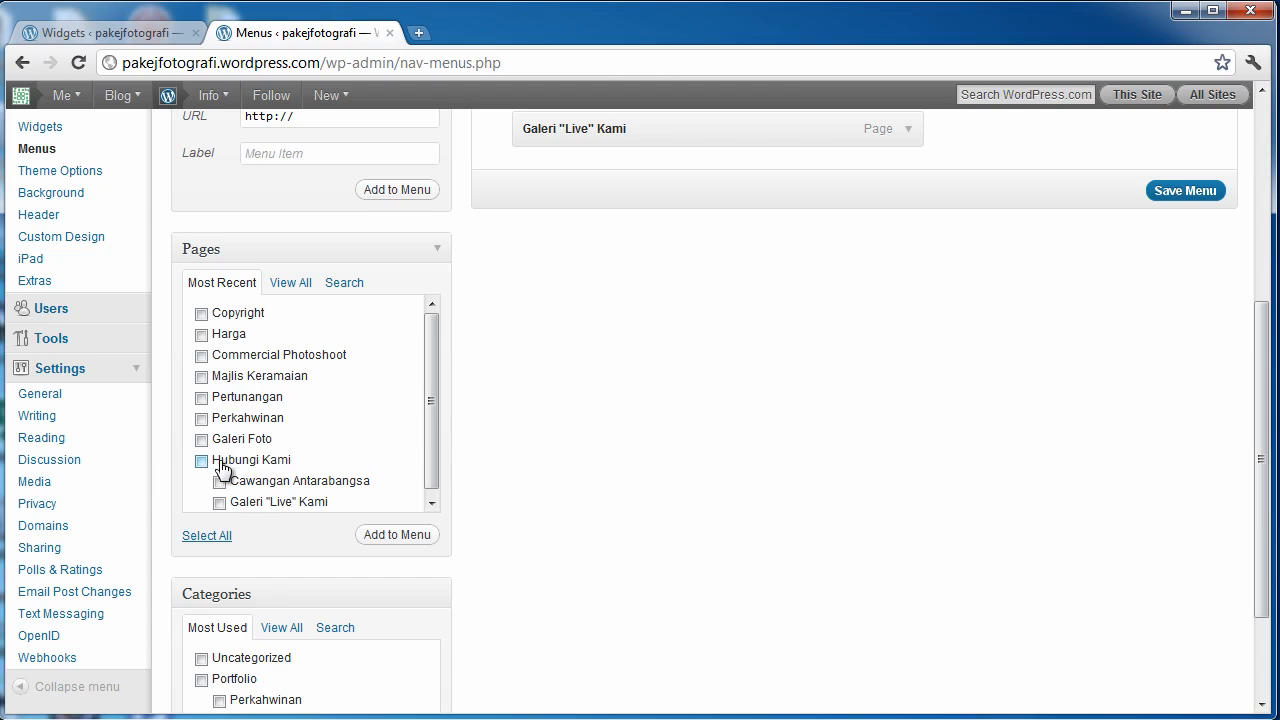
left_click(201, 418)
left_click(201, 397)
left_click(201, 313)
left_click(201, 377)
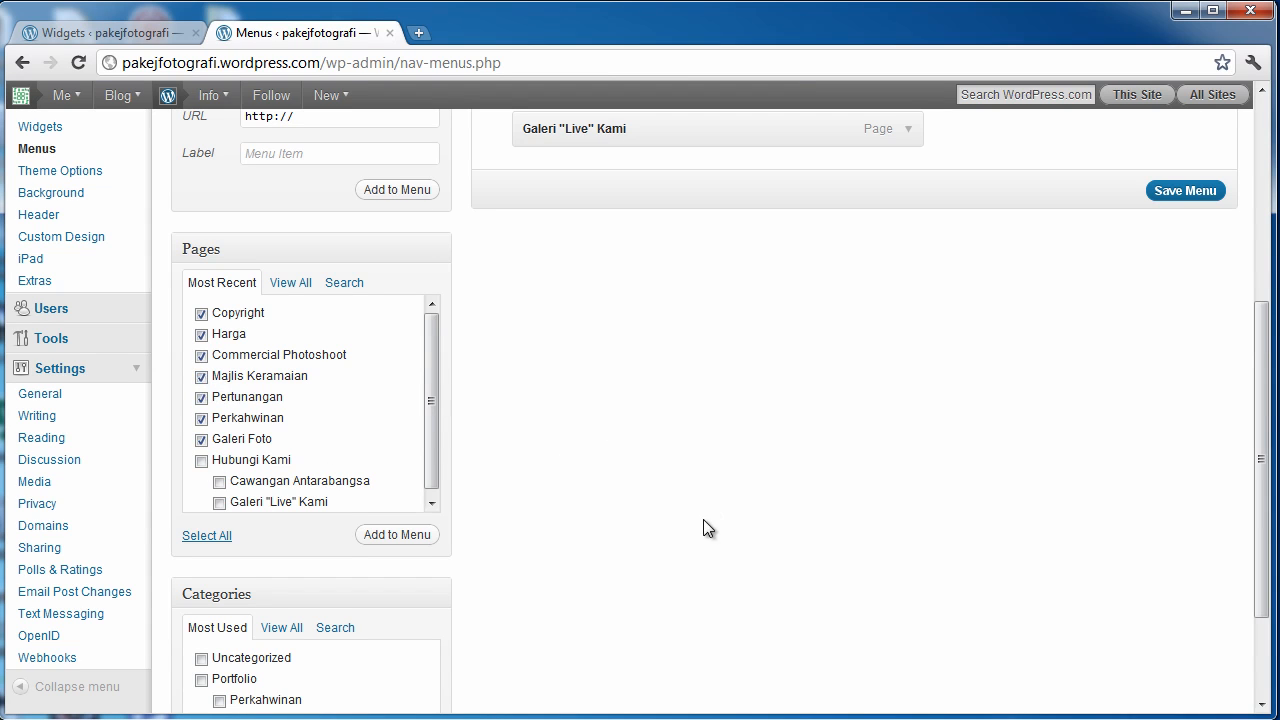
left_click(420, 537)
Step: Move the Harga item directly above Copyright in the menu order
scroll(640, 487, "up", 3)
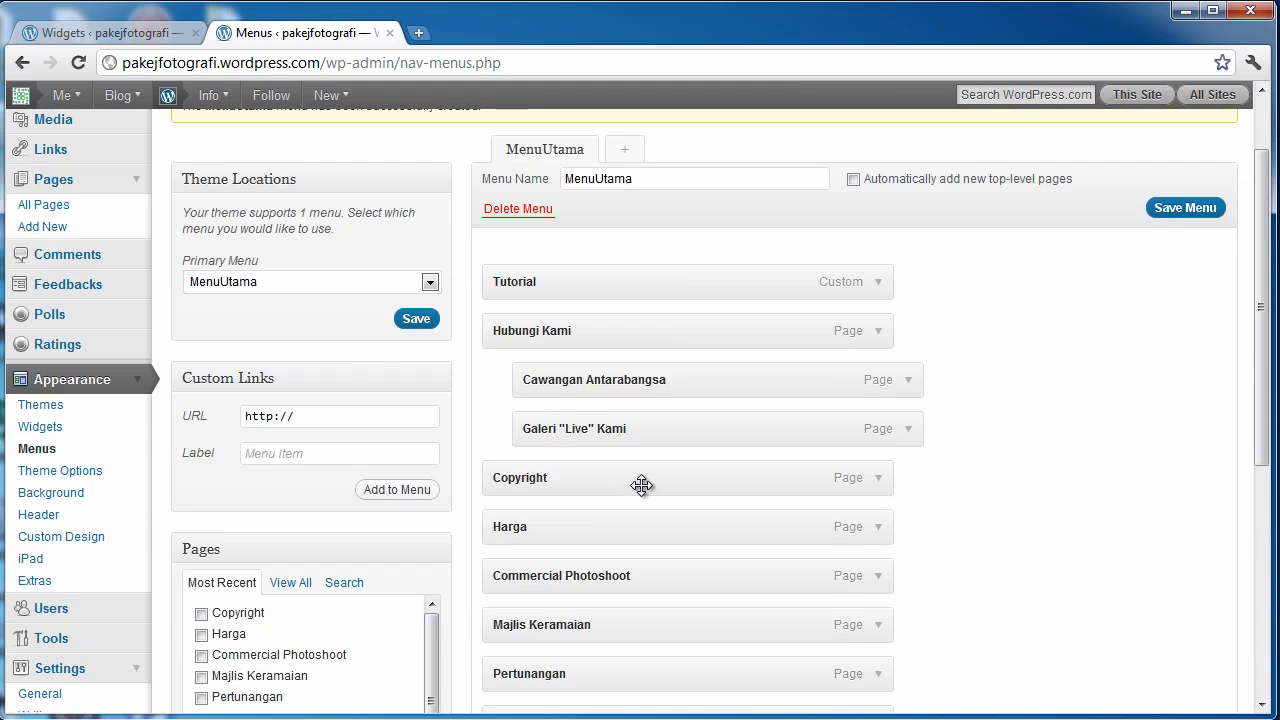
scroll(655, 489, "down", 1)
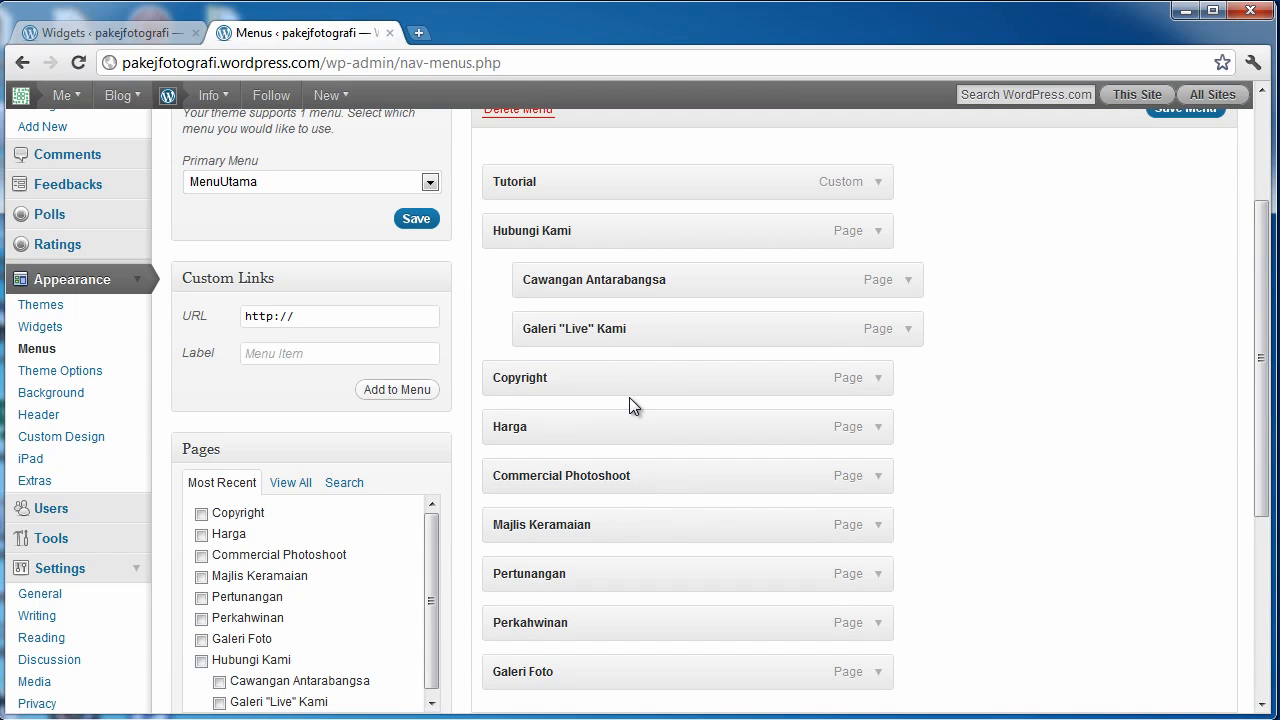
left_click_drag(573, 419, 571, 370)
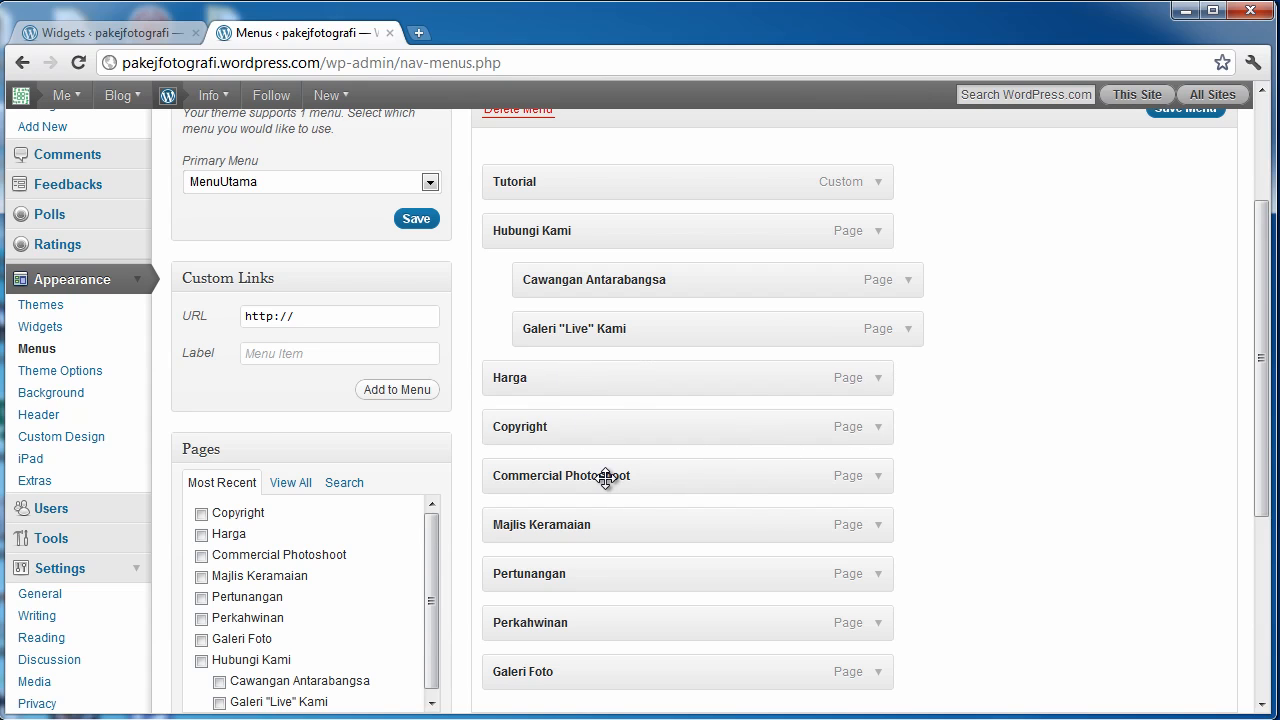
Step: Nest Perkahwinan, Pertunangan, Commercial Photoshoot and Majlis Keramaian, in that order, as sub-items under Galeri Foto
scroll(628, 518, "down", 1)
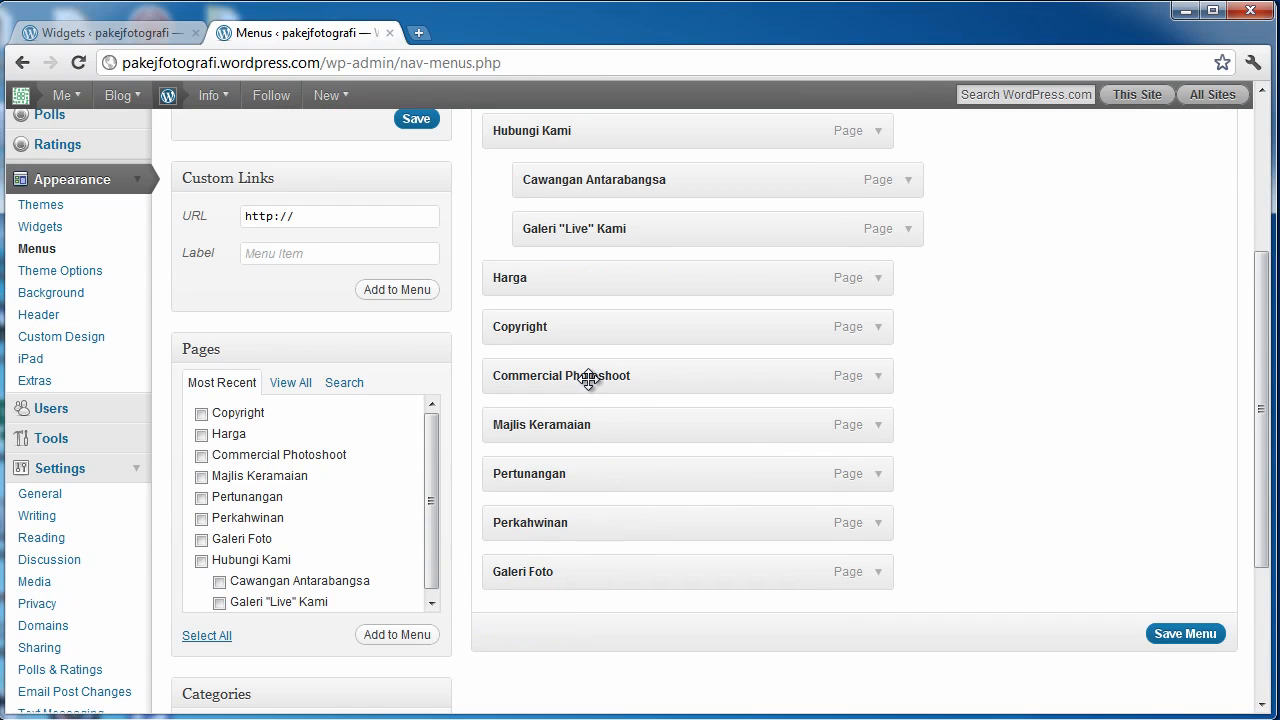
left_click_drag(589, 377, 660, 575)
left_click_drag(594, 478, 636, 512)
left_click_drag(597, 424, 620, 520)
left_click_drag(618, 378, 655, 575)
Step: Nest Copyright as the last sub-item under Hubungi Kami and move Harga to the end of the menu
scroll(945, 419, "up", 1)
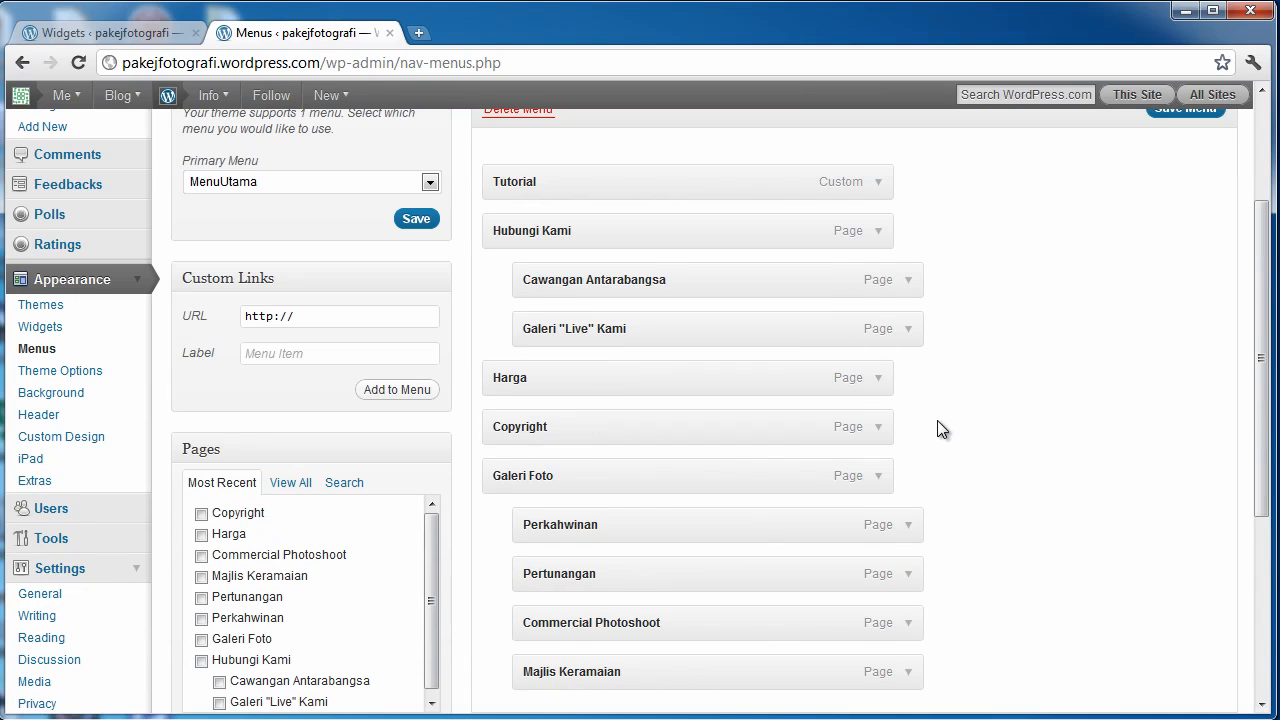
left_click_drag(628, 418, 672, 362)
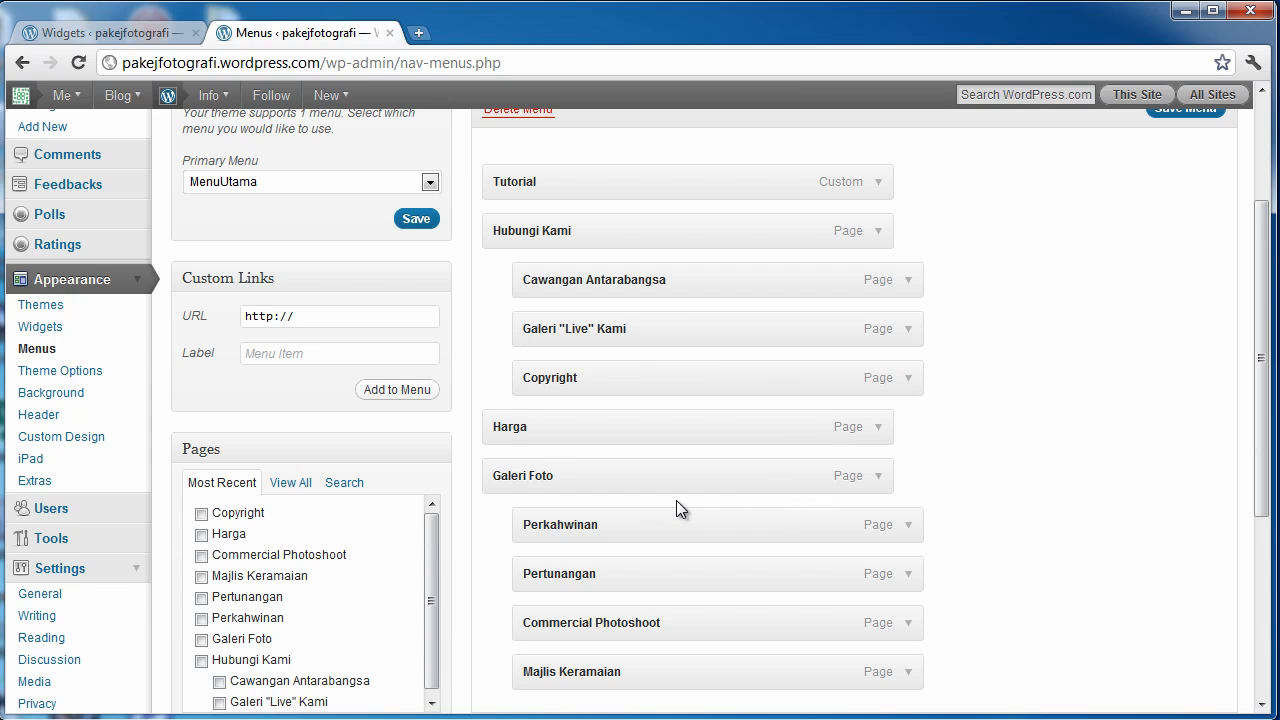
scroll(676, 500, "down", 1)
scroll(675, 496, "up", 3)
scroll(686, 497, "down", 2)
left_click_drag(560, 429, 553, 676)
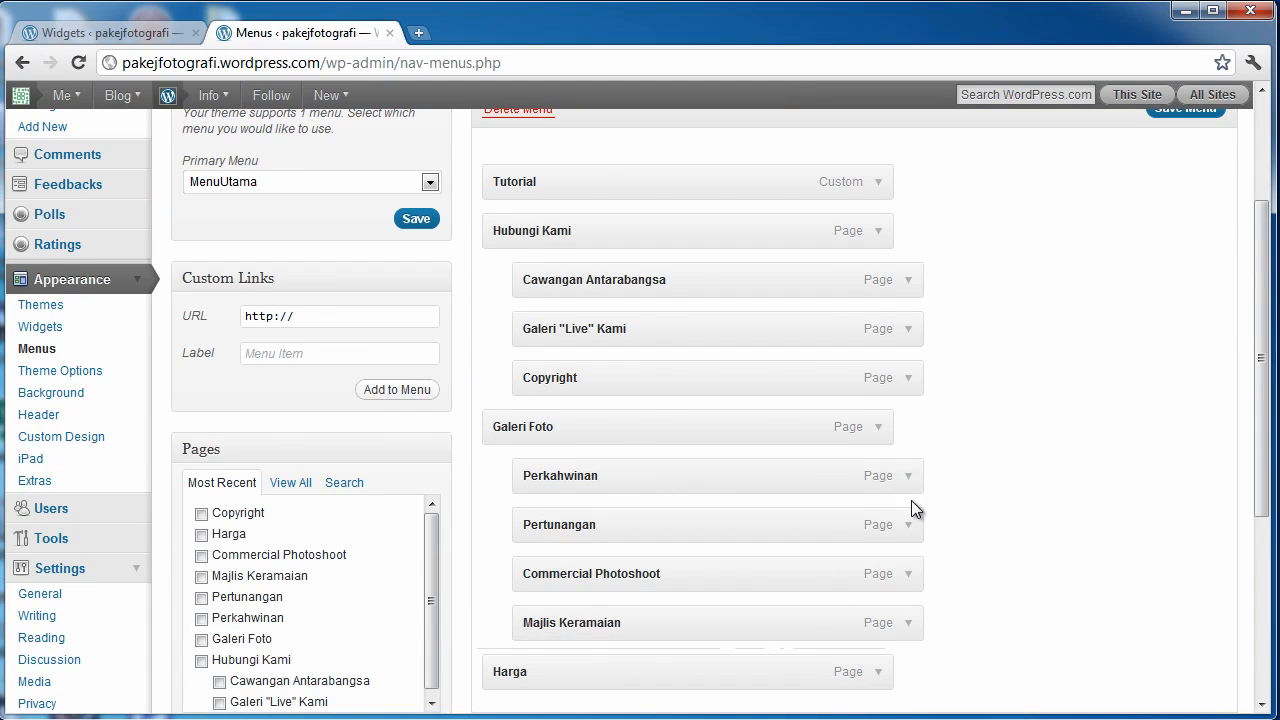
scroll(912, 505, "up", 1)
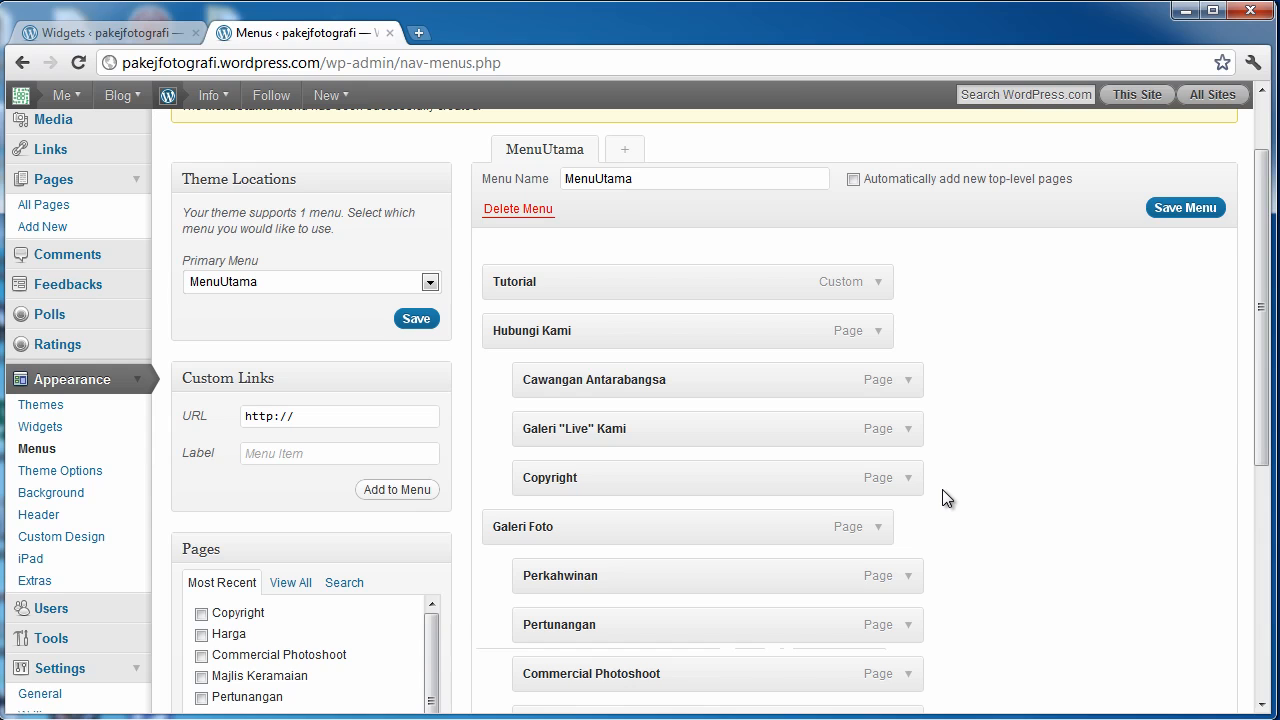
Step: Add the Portfolio category to the menu and place it as the first sub-item under Galeri Foto
scroll(872, 433, "down", 2)
scroll(872, 433, "down", 2)
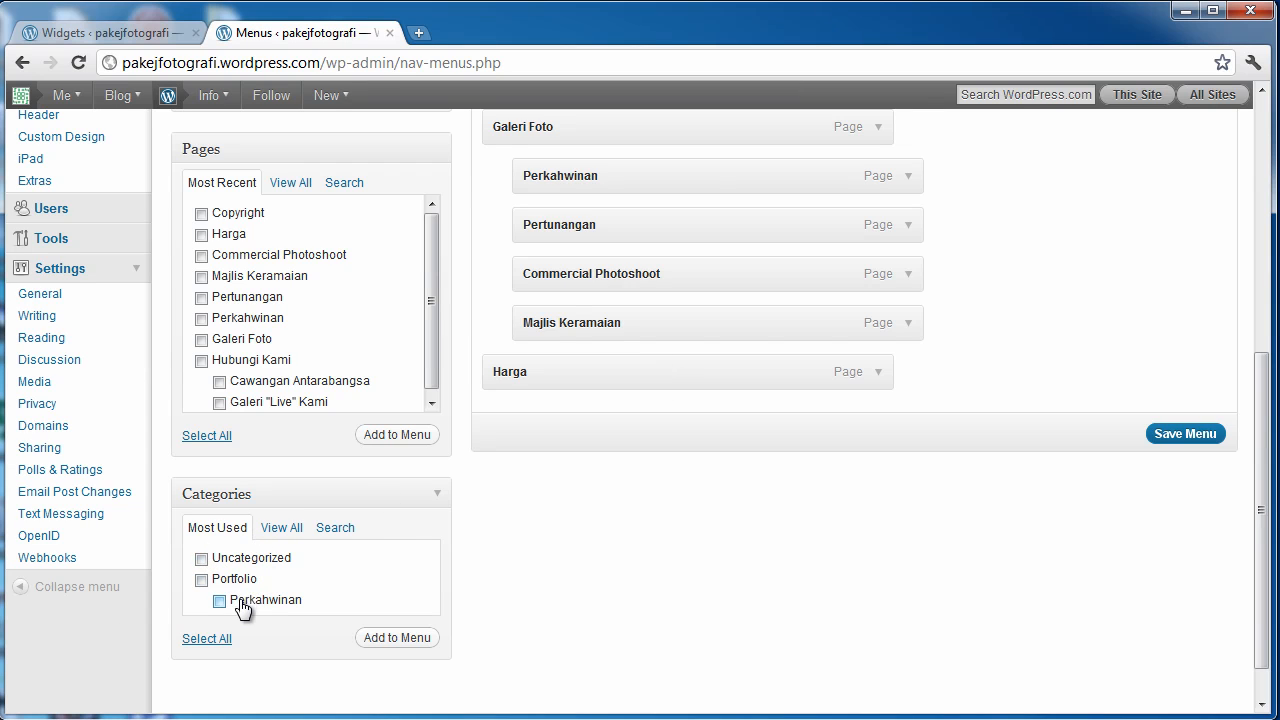
left_click(222, 580)
left_click(400, 637)
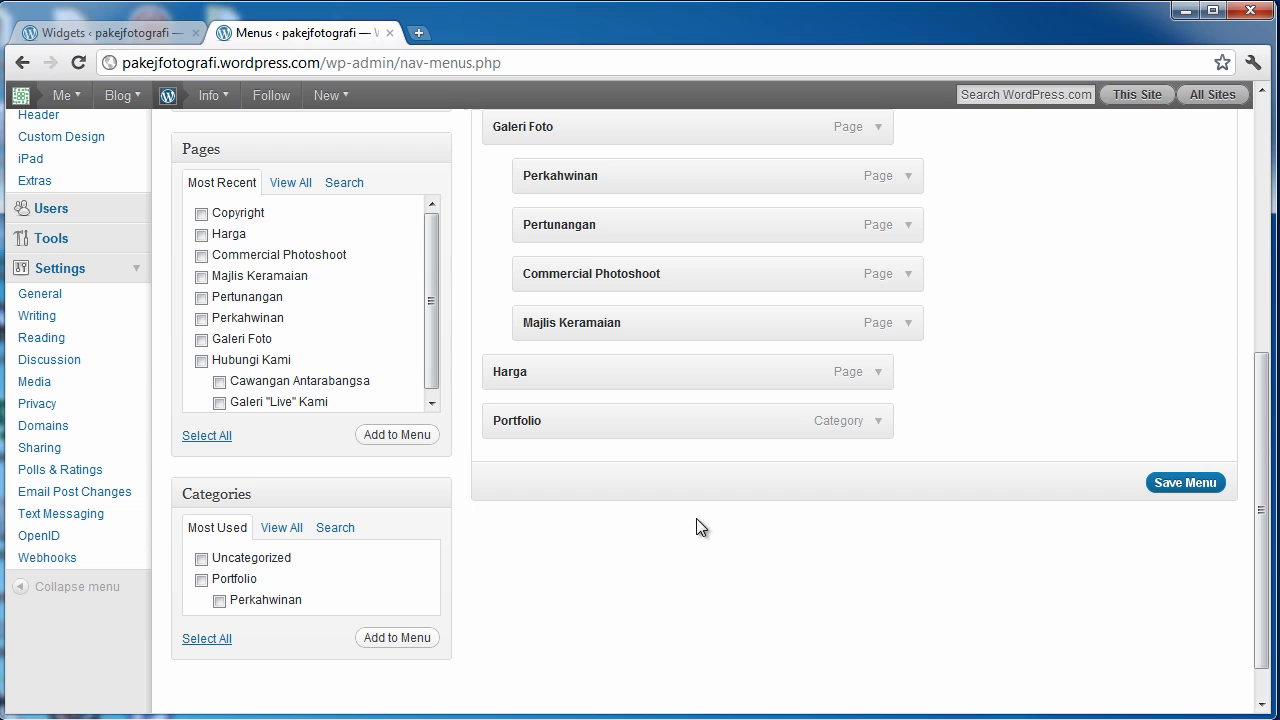
left_click_drag(583, 423, 626, 169)
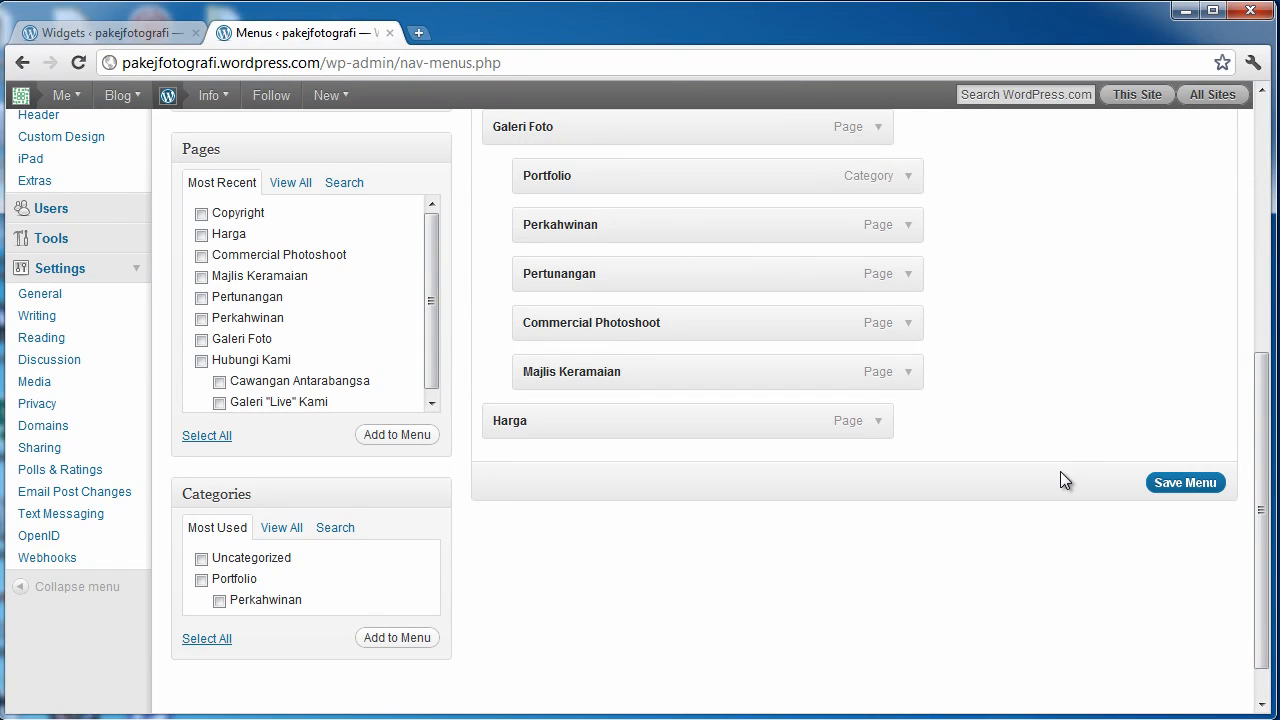
Step: Review the full item order of MenuUtama and save the menu
scroll(1046, 311, "up", 3)
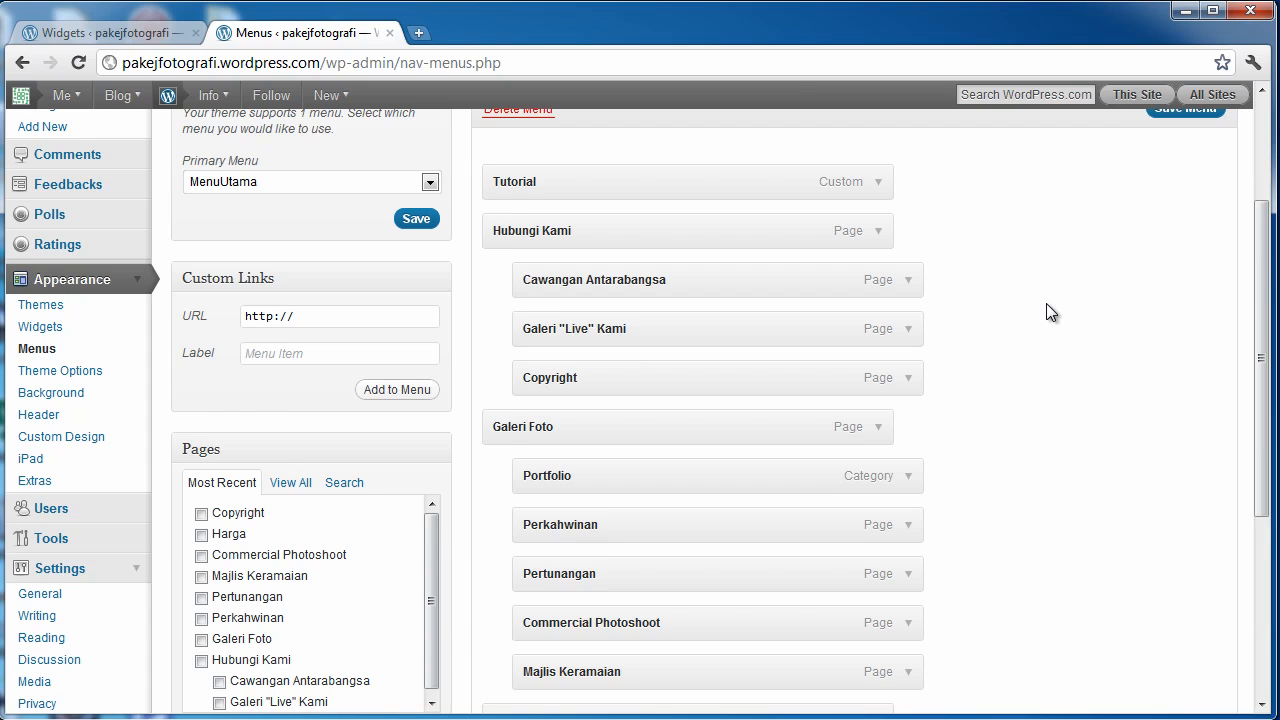
scroll(1046, 311, "down", 2)
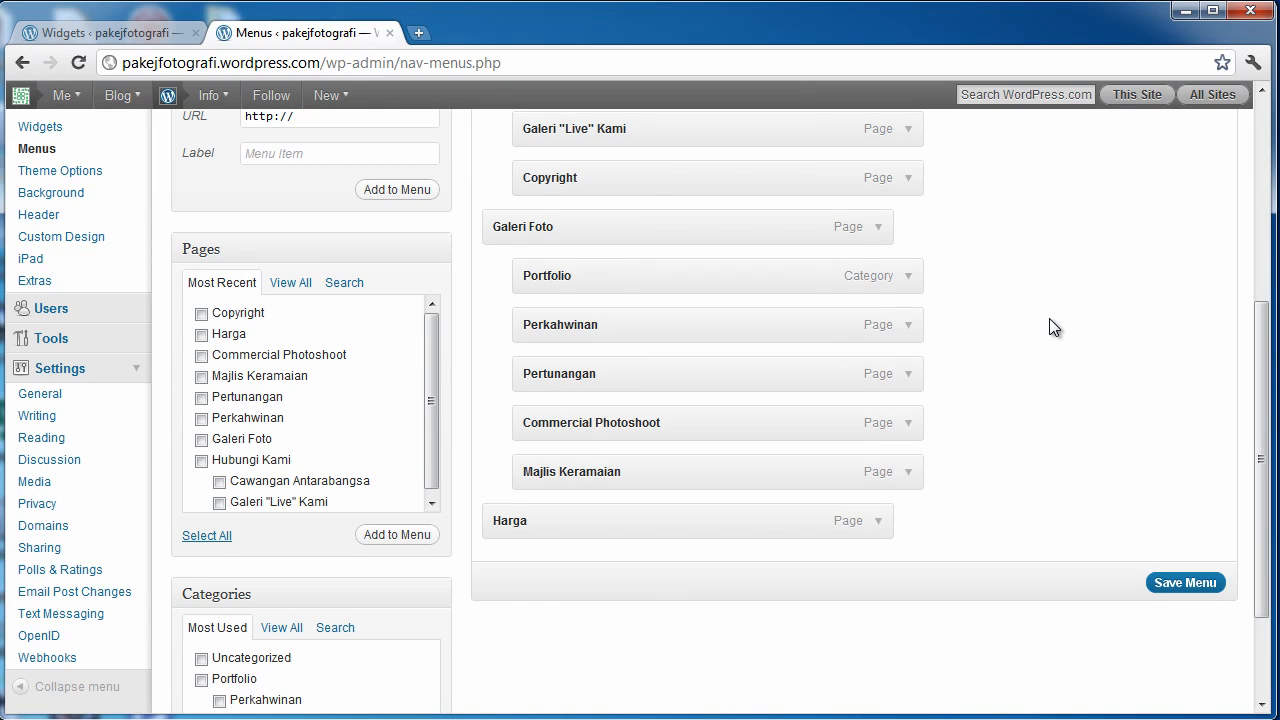
scroll(1049, 318, "up", 2)
scroll(1060, 346, "down", 2)
scroll(1060, 346, "down", 1)
scroll(1060, 346, "up", 3)
scroll(1061, 346, "up", 2)
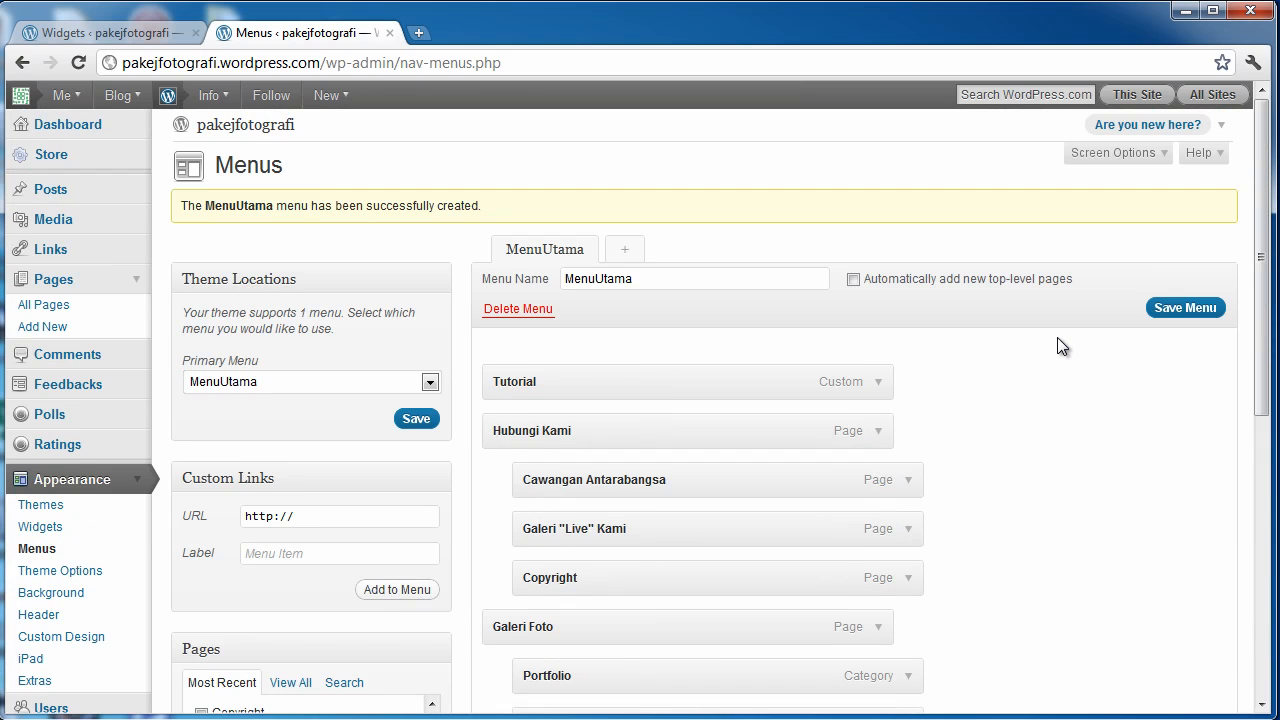
scroll(1115, 408, "down", 5)
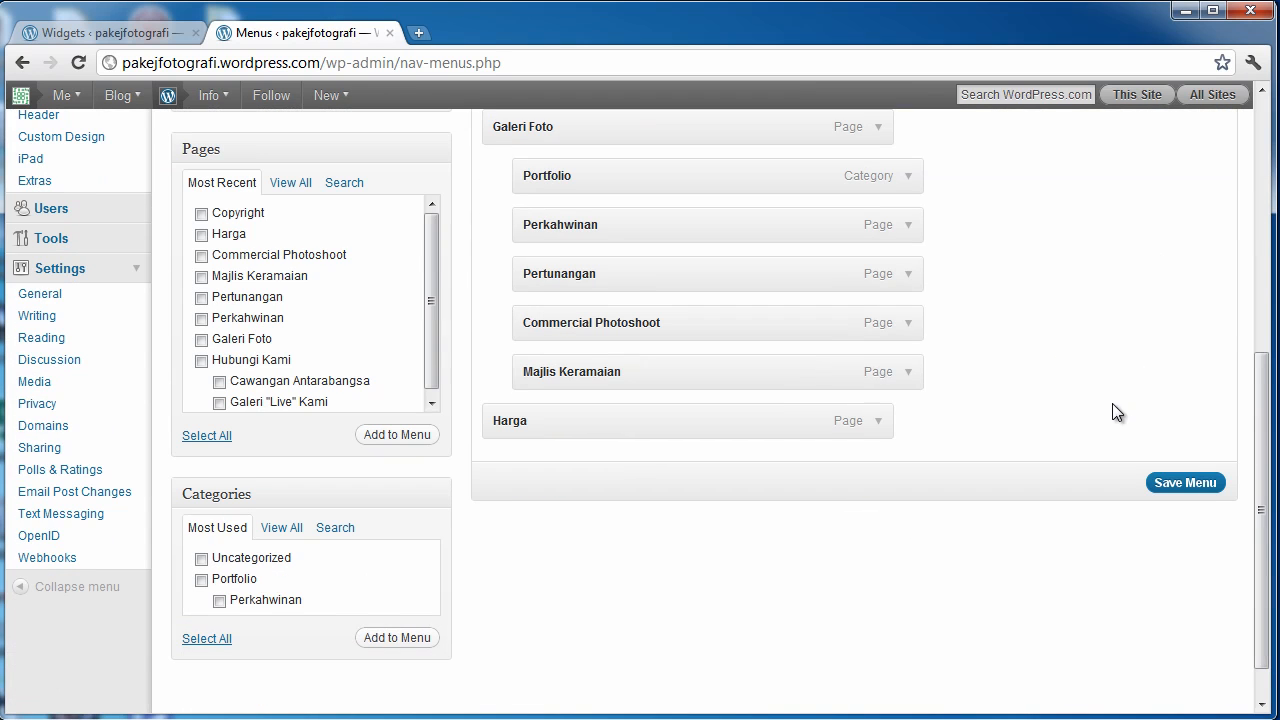
left_click(1187, 486)
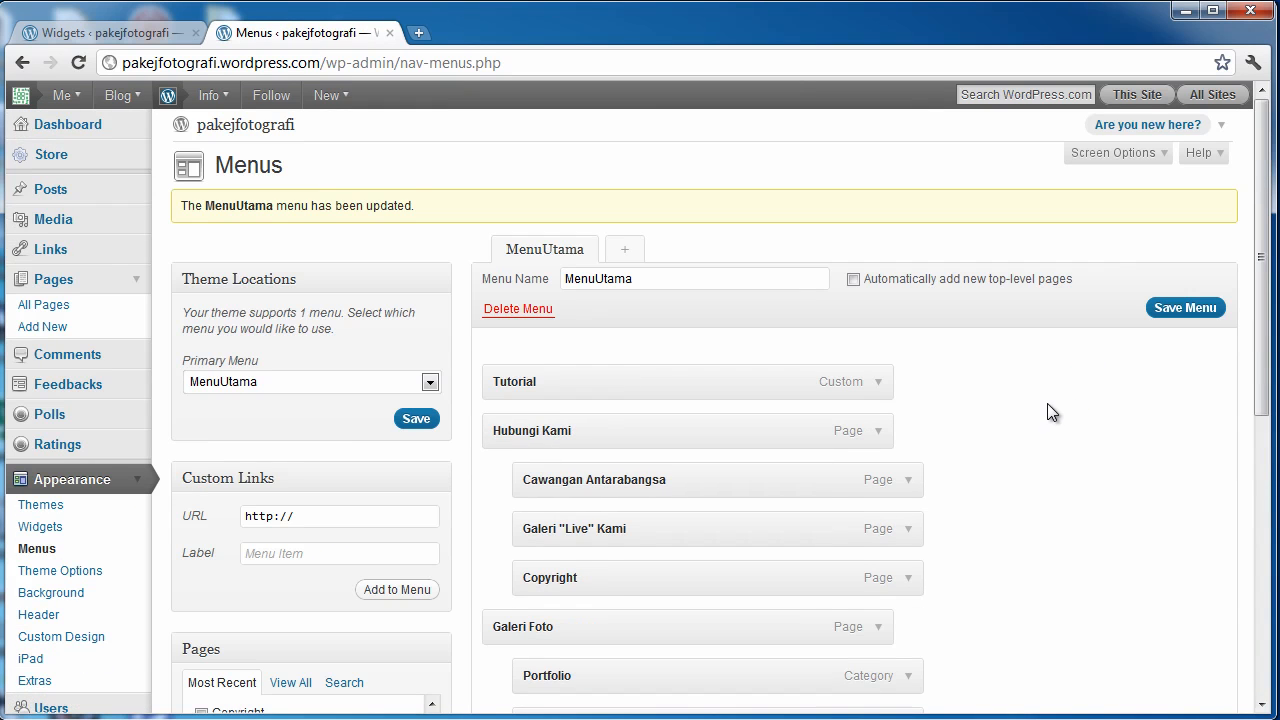
Step: Open the pakejfotografi site and check the navigation bar's sub-items under Hubungi Kami and Galeri Foto
left_click(259, 128)
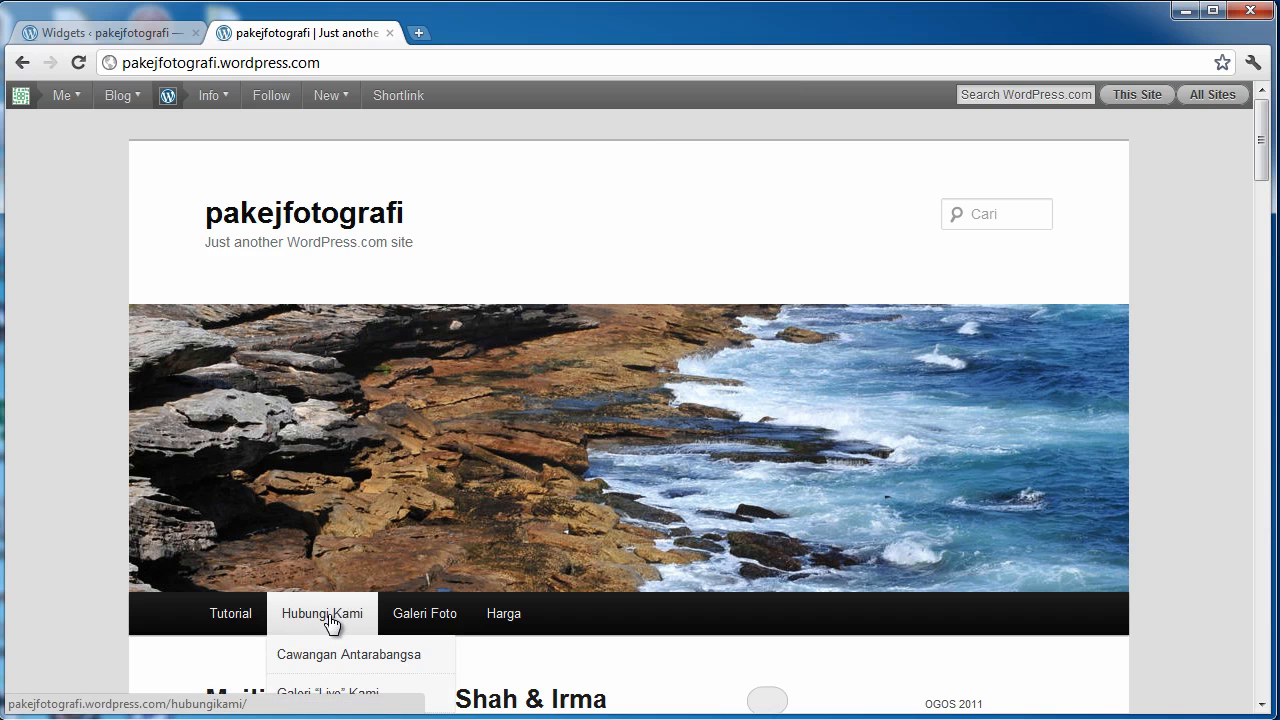
scroll(379, 569, "down", 3)
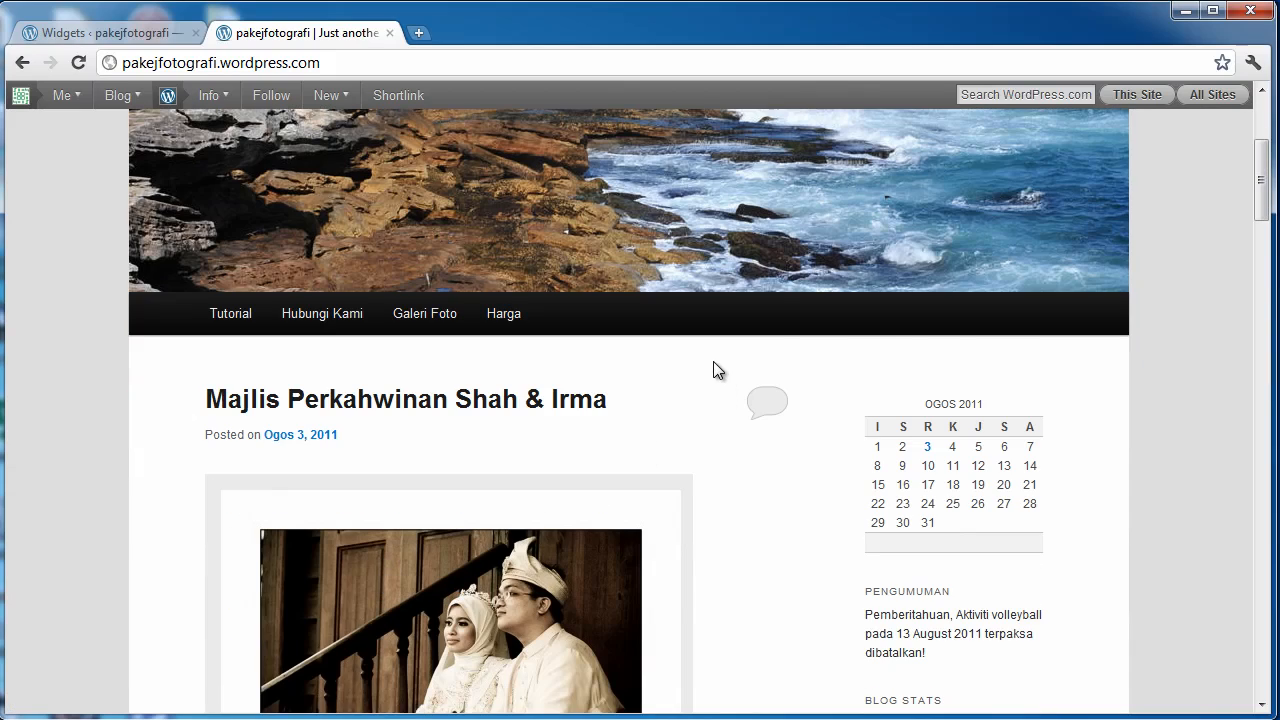
scroll(714, 369, "down", 1)
mouse_move(307, 219)
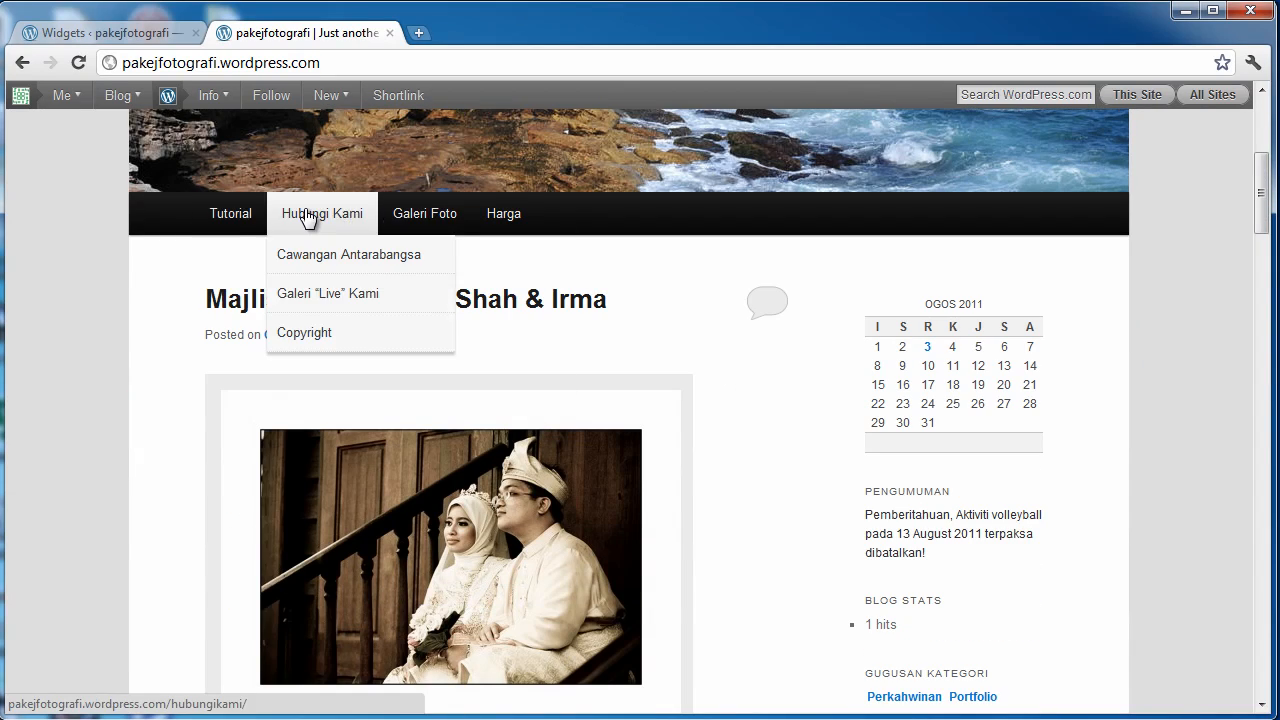
mouse_move(445, 222)
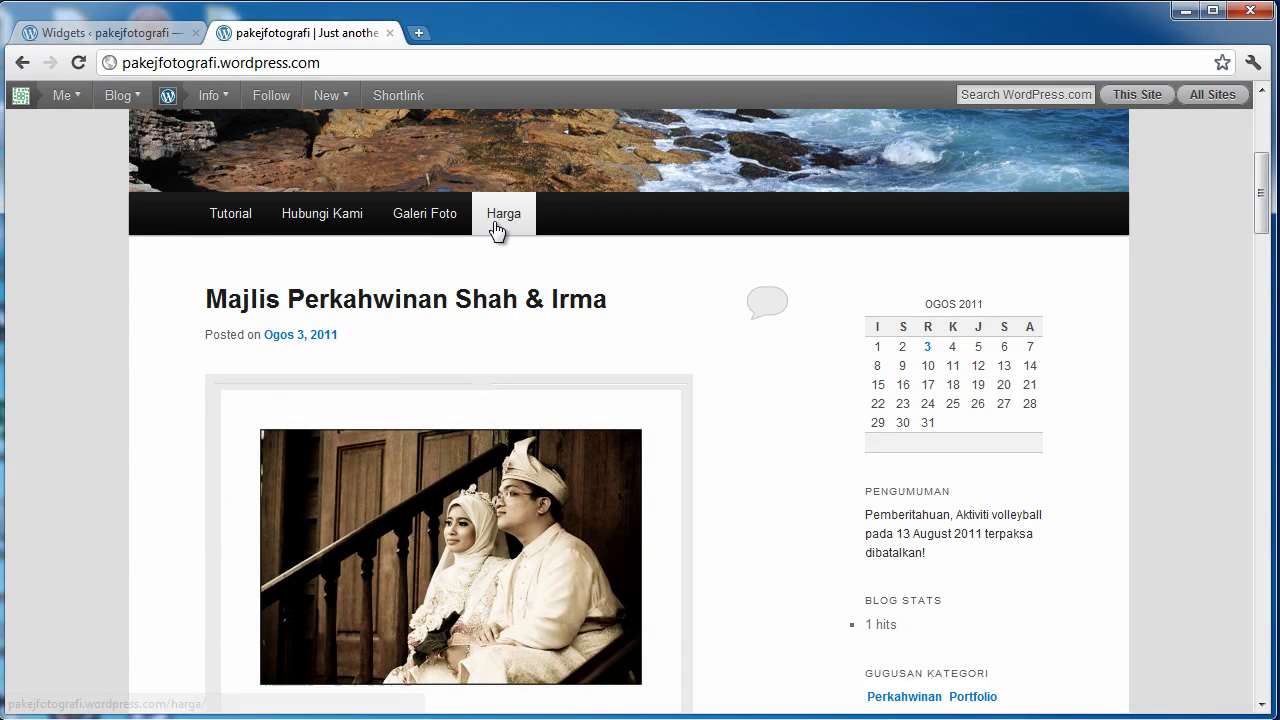
mouse_move(391, 229)
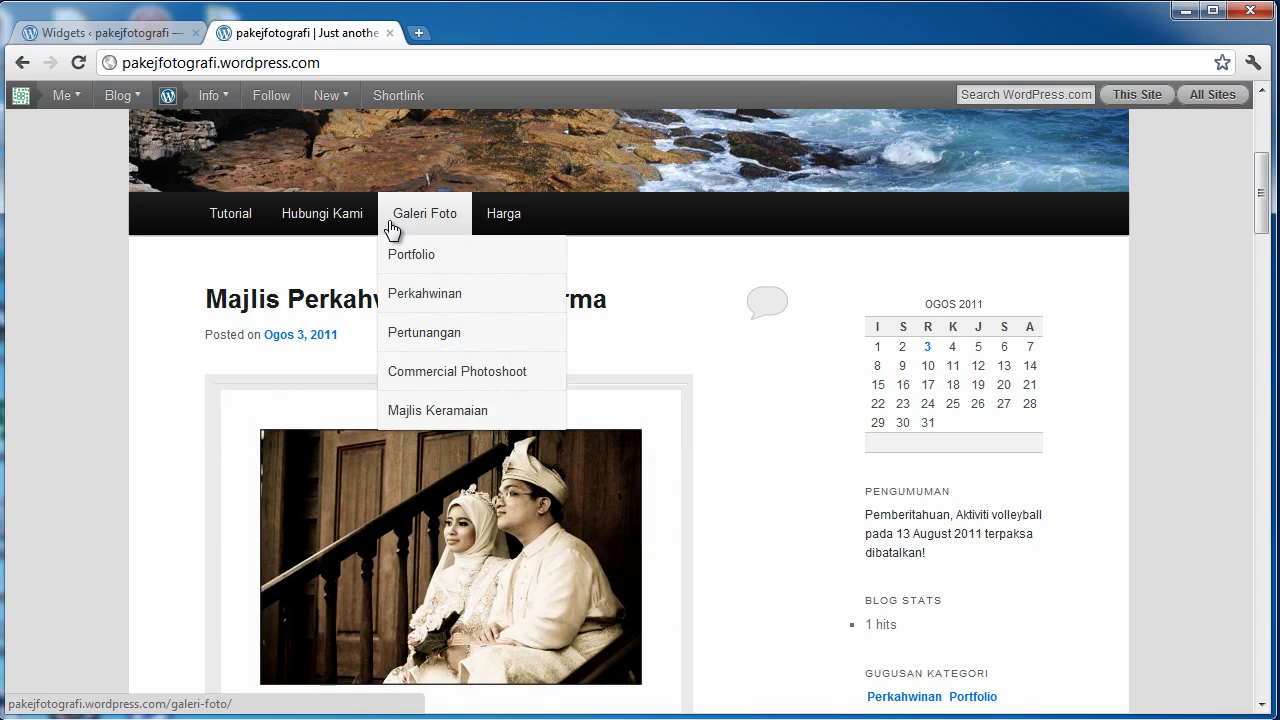